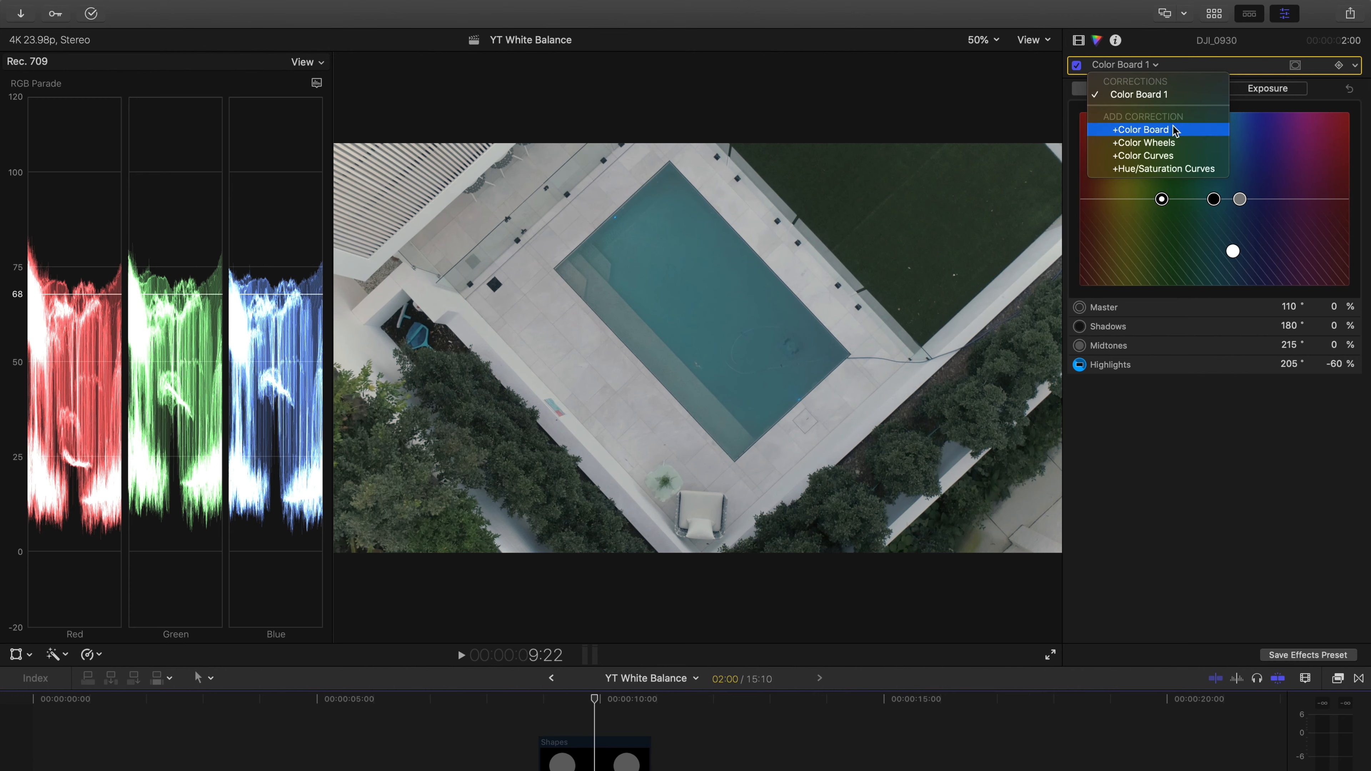
Add a second Color Board to the pool clip and set its exposure highlights to 29% and shadows to -8%
left_click(1176, 131)
left_click(1270, 88)
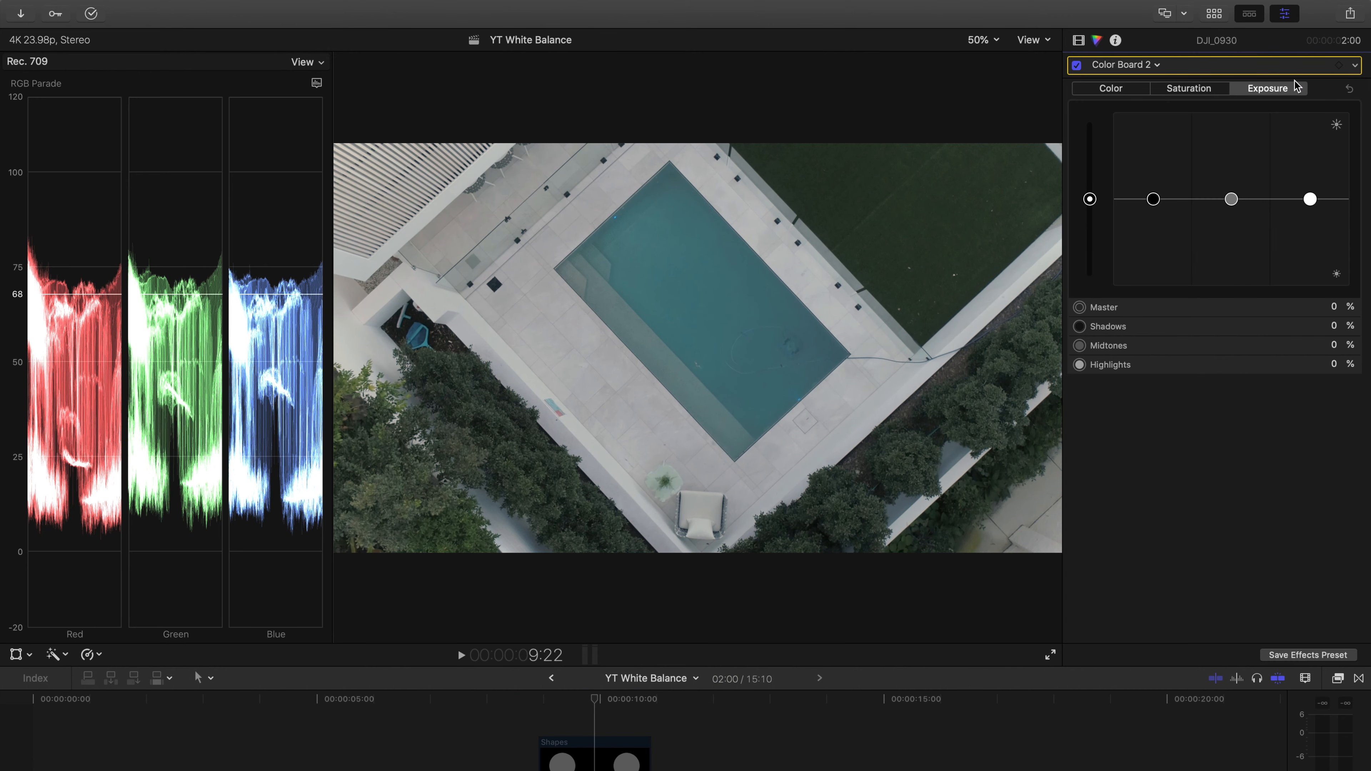
left_click_drag(1311, 199, 1311, 170)
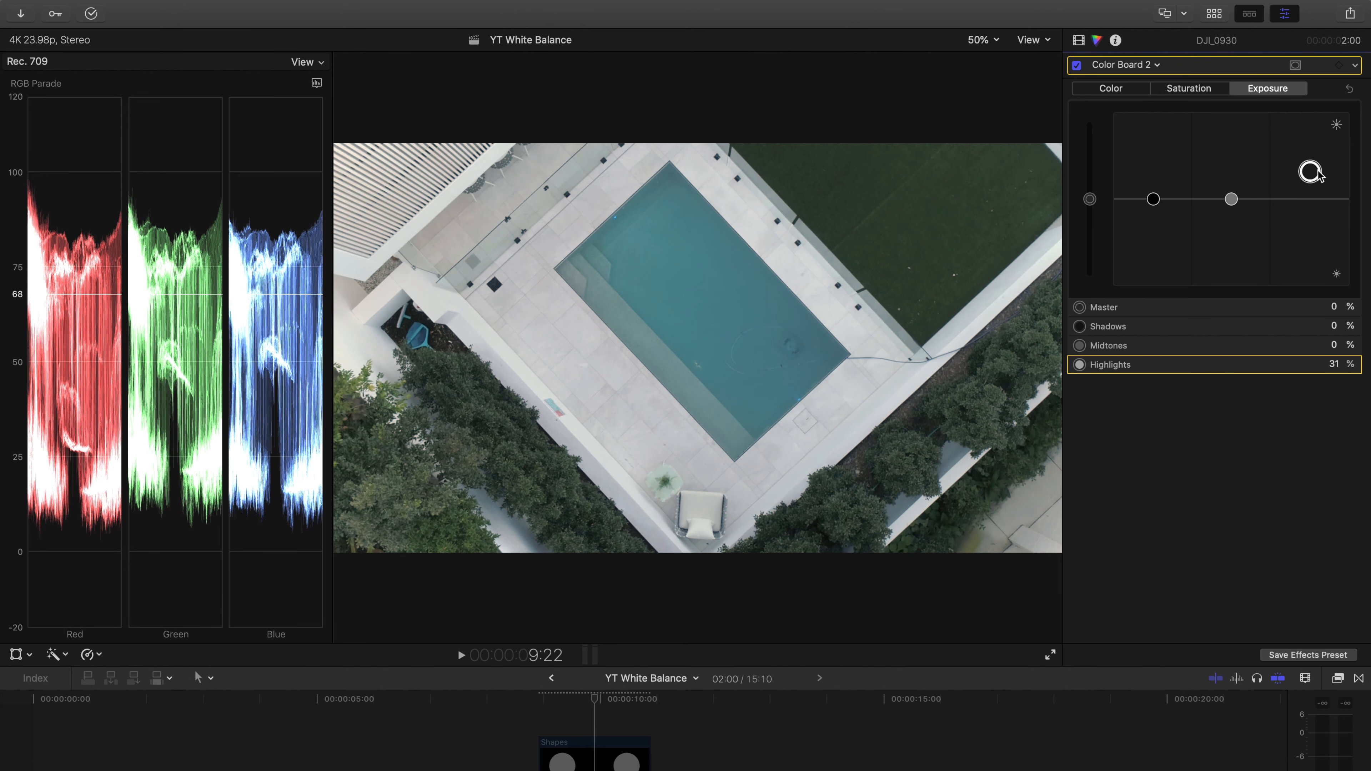
left_click_drag(1311, 170, 1311, 173)
left_click_drag(1154, 200, 1153, 209)
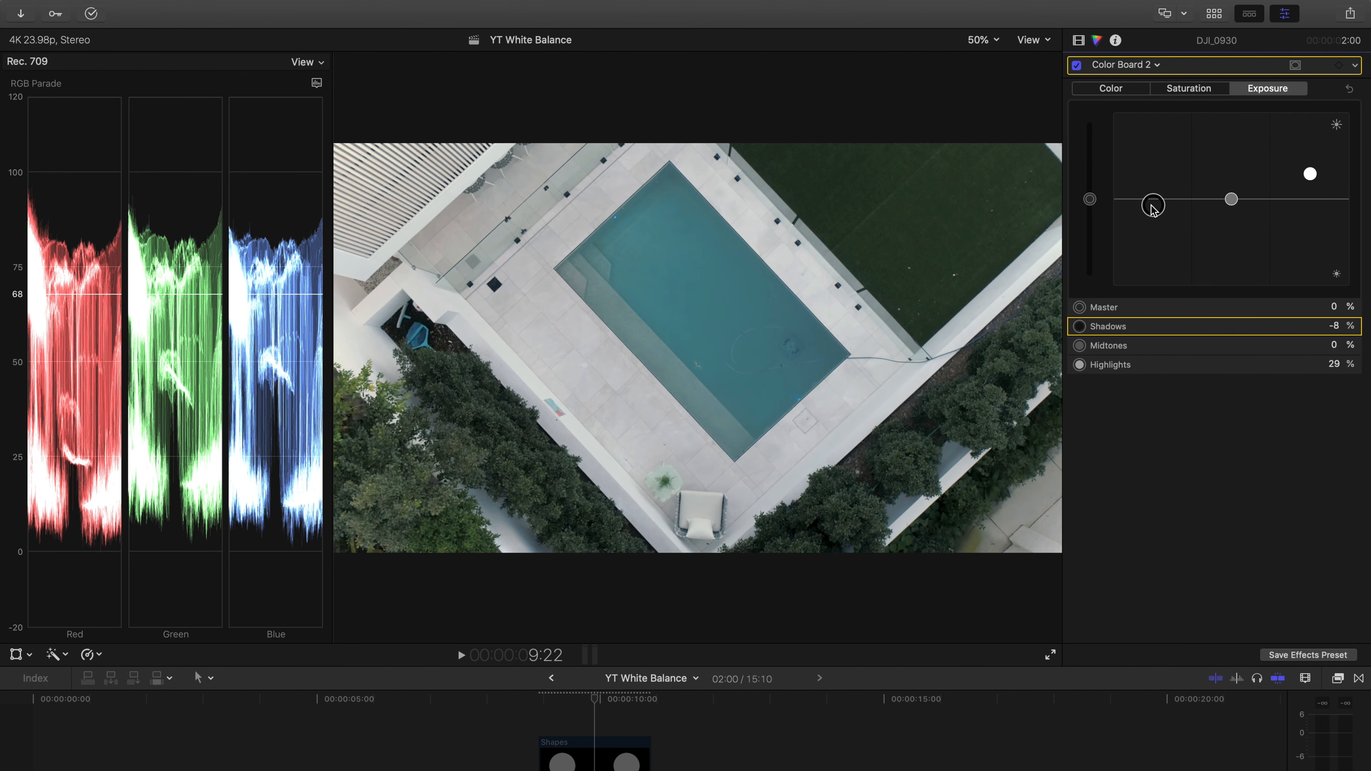
left_click(1231, 199)
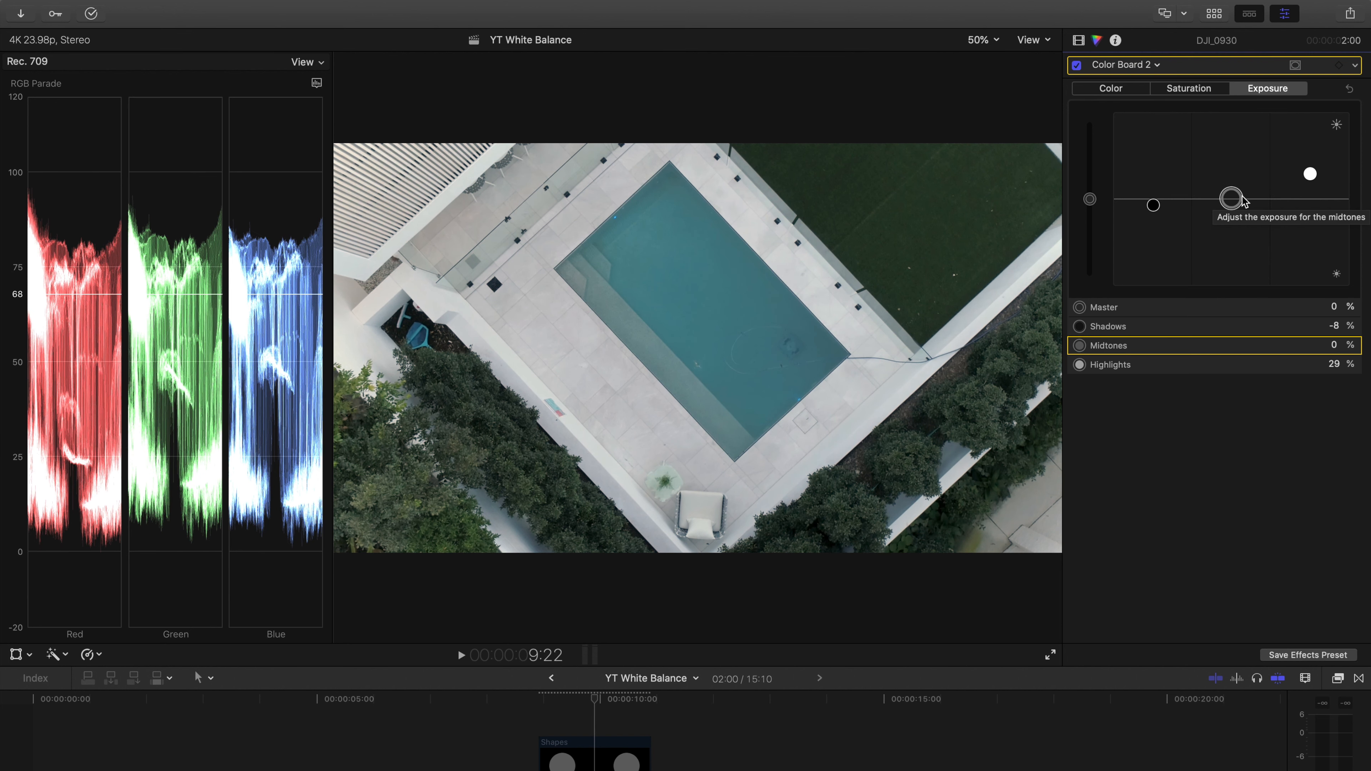
Add a Hue/Saturation Curves correction, sample the pool water on HUE vs HUE and lower its cyan point slightly
left_click(1155, 65)
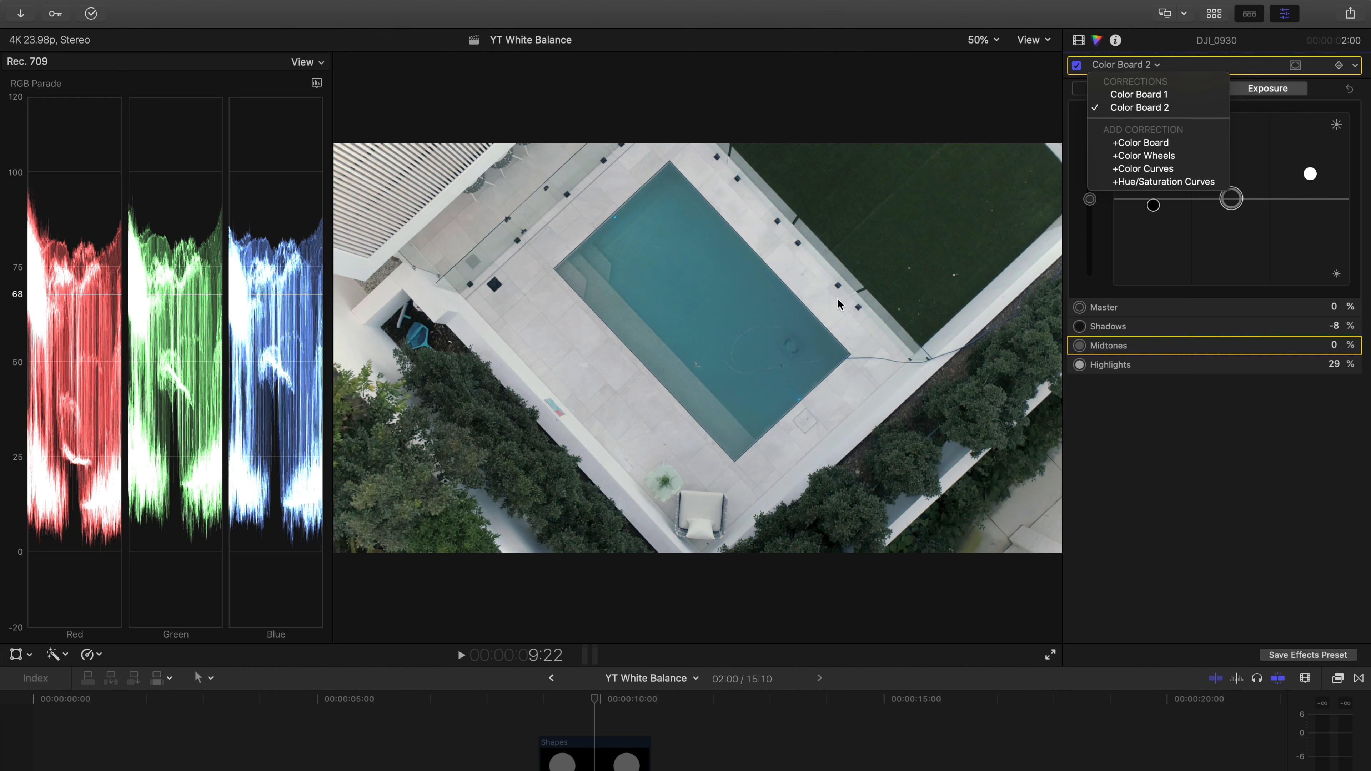
left_click(1155, 184)
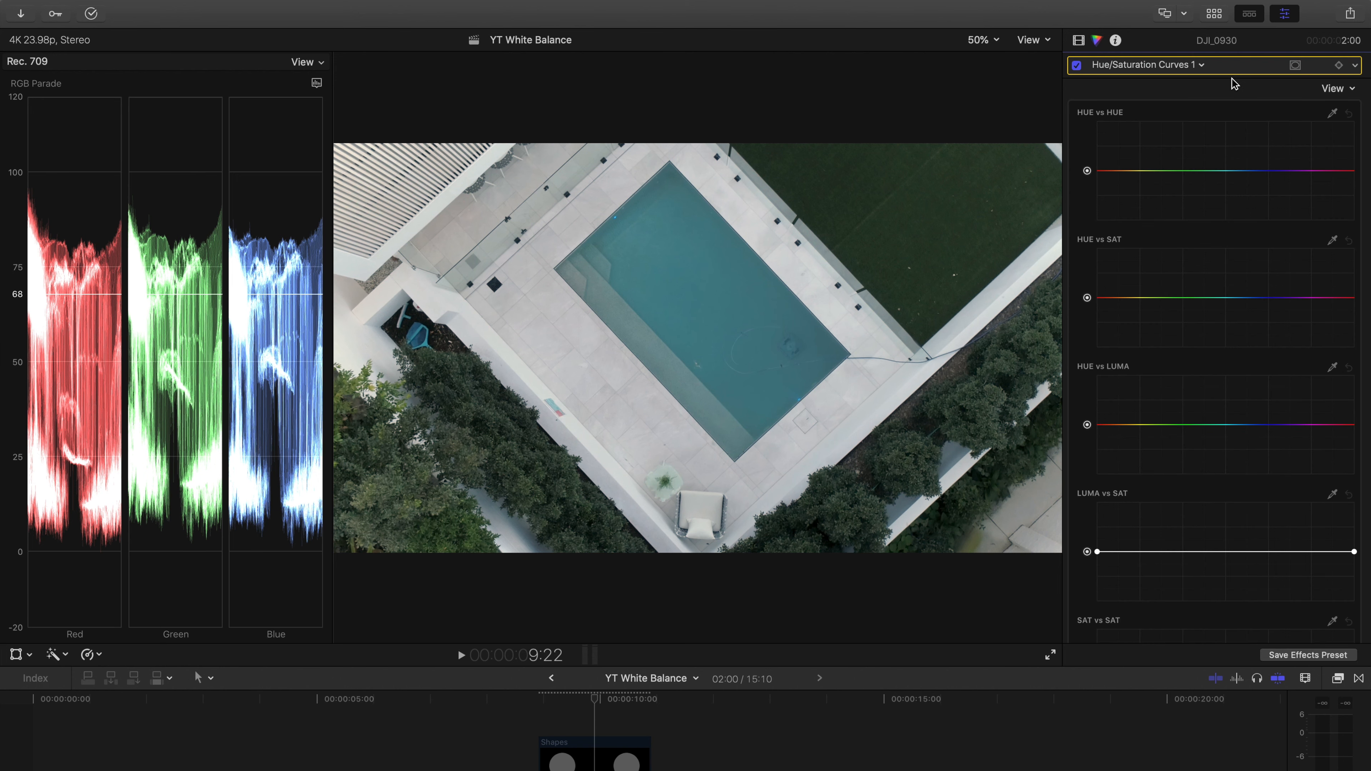
left_click(683, 274)
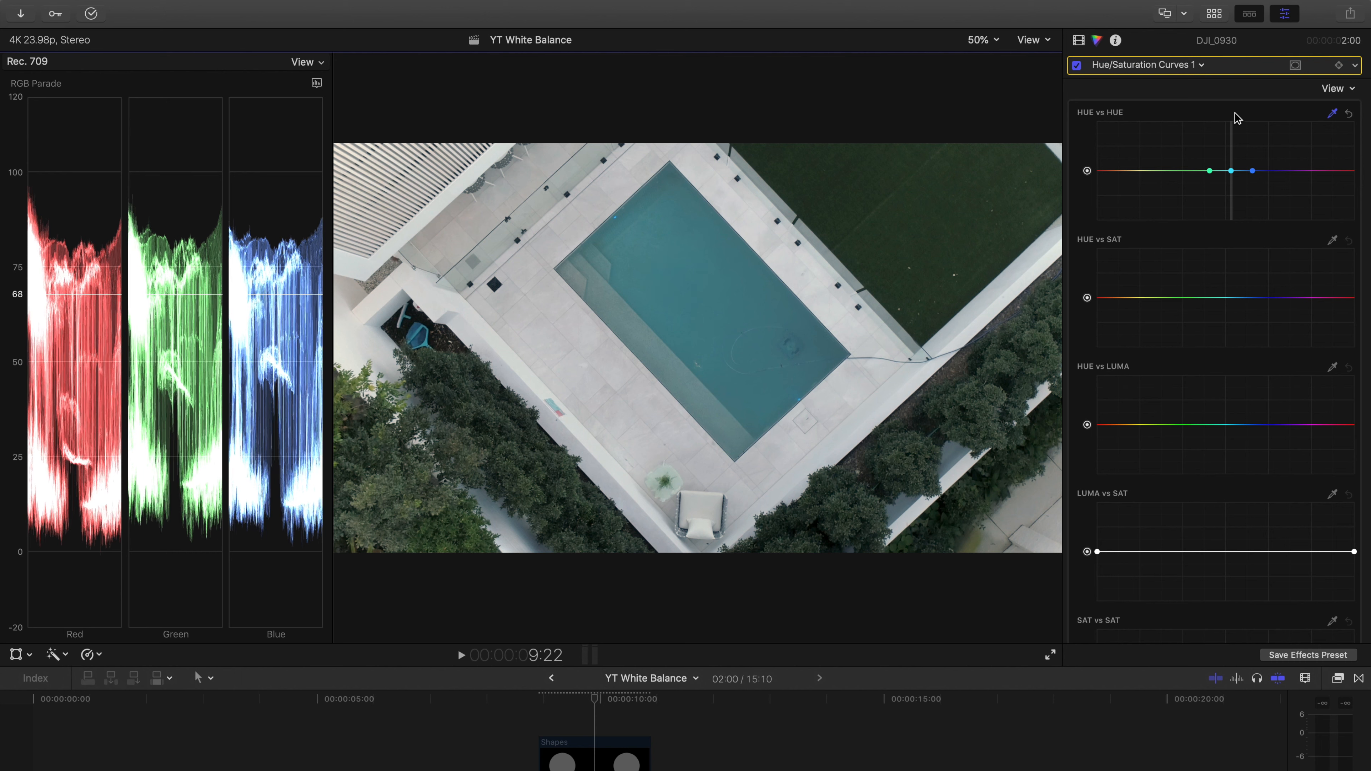
mouse_move(1231, 171)
left_mouse_down()
mouse_move(1219, 144)
mouse_move(1232, 210)
mouse_move(1235, 178)
left_mouse_up()
Sample the pool water on HUE vs SAT and HUE vs LUMA, raising its saturation clearly and its luma slightly
left_click(1332, 239)
left_click(670, 285)
left_click_drag(1232, 299, 1231, 272)
left_click(1332, 367)
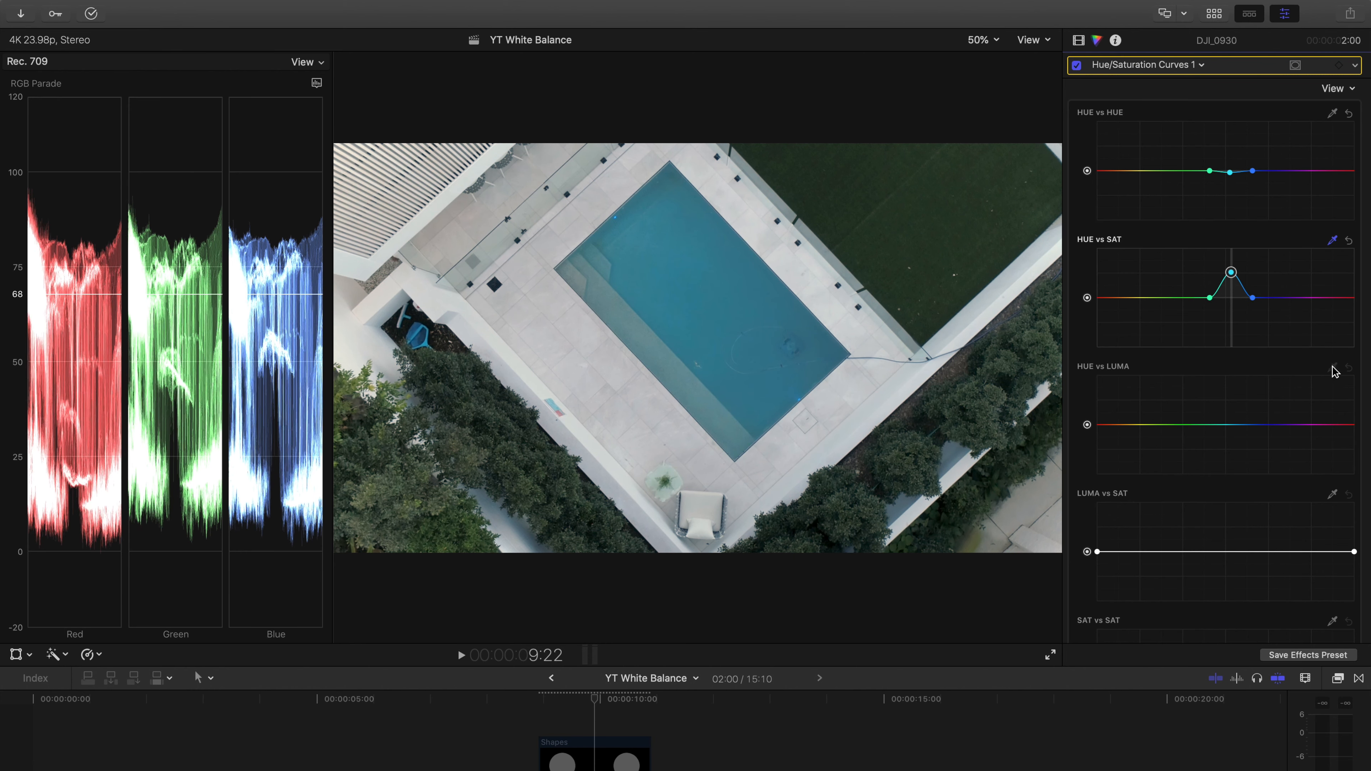
left_click(665, 272)
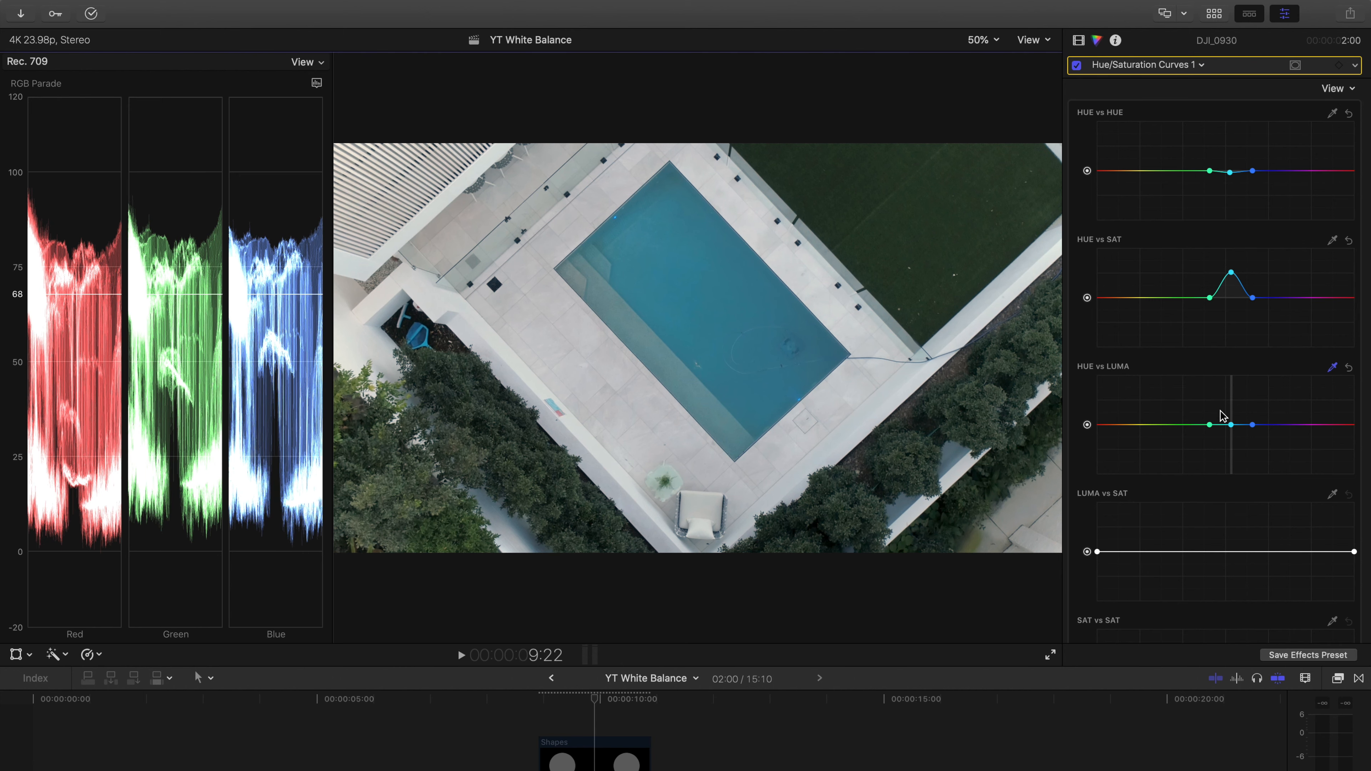
left_click_drag(1231, 425, 1231, 419)
Toggle the Hue/Saturation Curves correction off and on to compare the pool's colour before and after
left_click(1076, 67)
left_click(1076, 68)
left_click(1076, 68)
left_click(1076, 68)
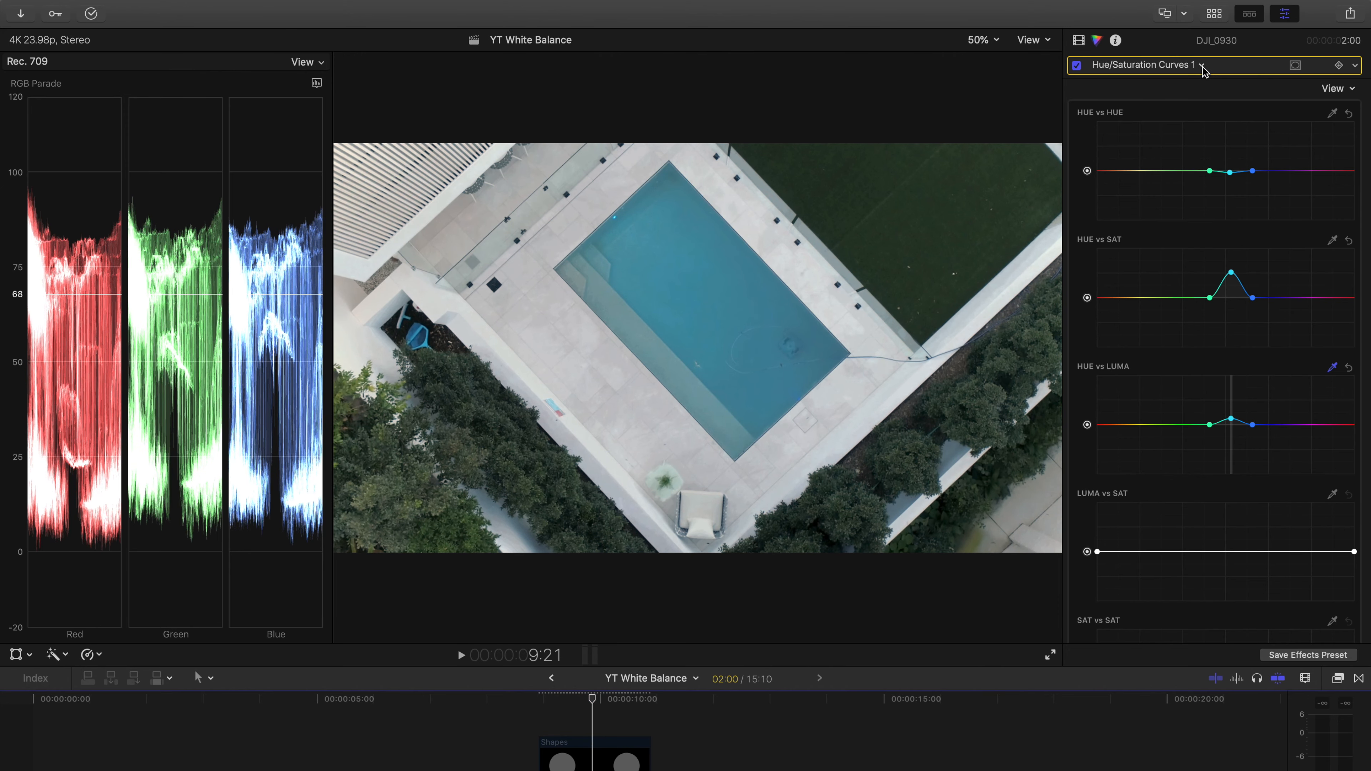
Sample the dark green lawn on HUE vs HUE and raise its green point slightly
left_click(1334, 114)
left_click(933, 195)
left_click_drag(1187, 176, 1188, 171)
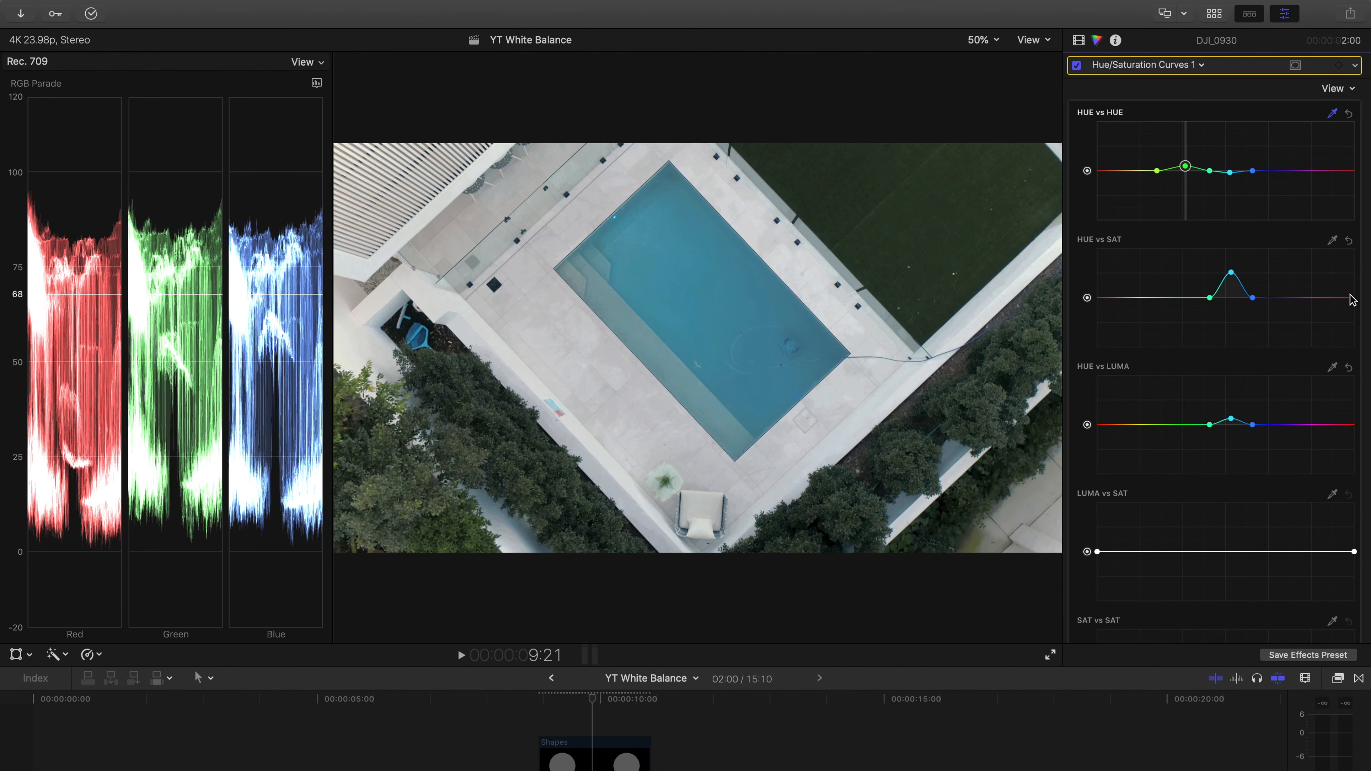
Sample the lawn on HUE vs SAT and HUE vs LUMA, raising its green saturation strongly and its luma moderately
left_click(1333, 239)
left_click(888, 175)
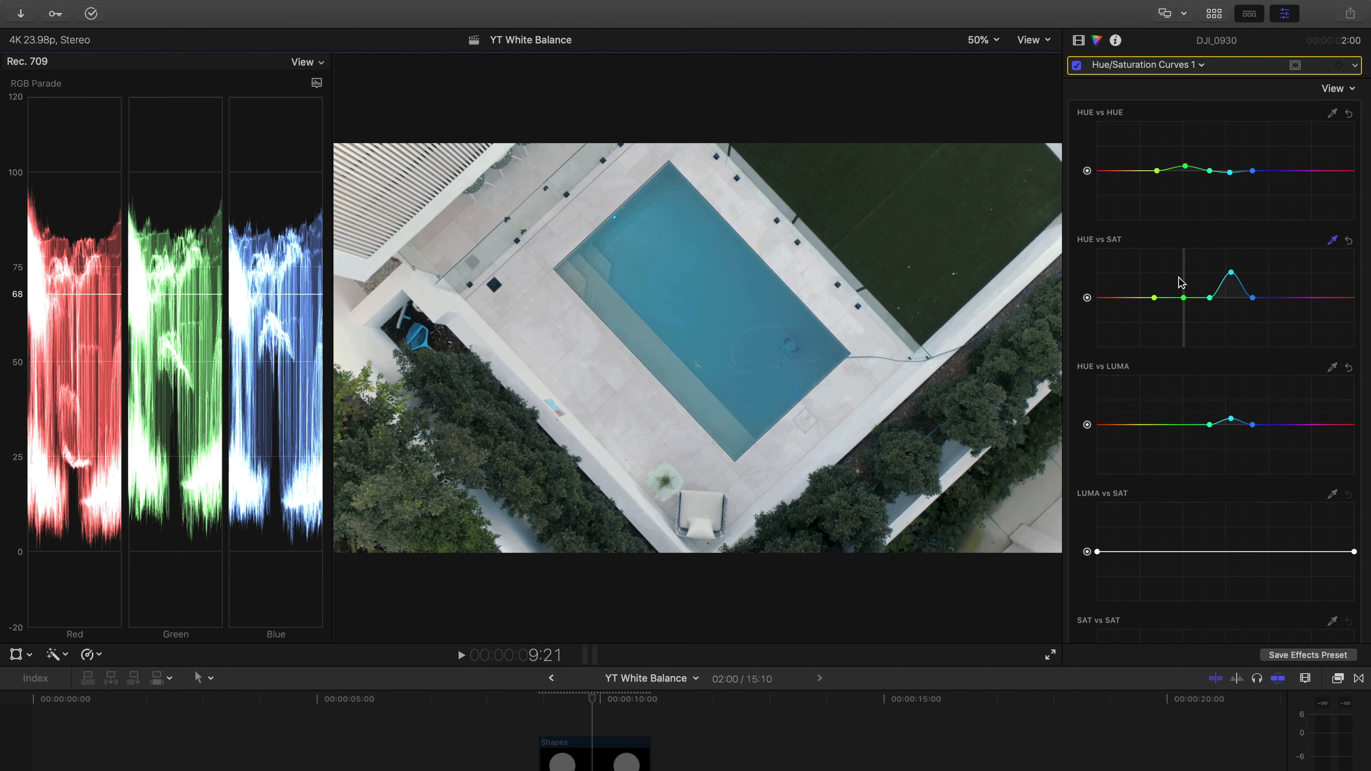
left_click_drag(1184, 298, 1184, 265)
left_click(1332, 367)
left_click(887, 181)
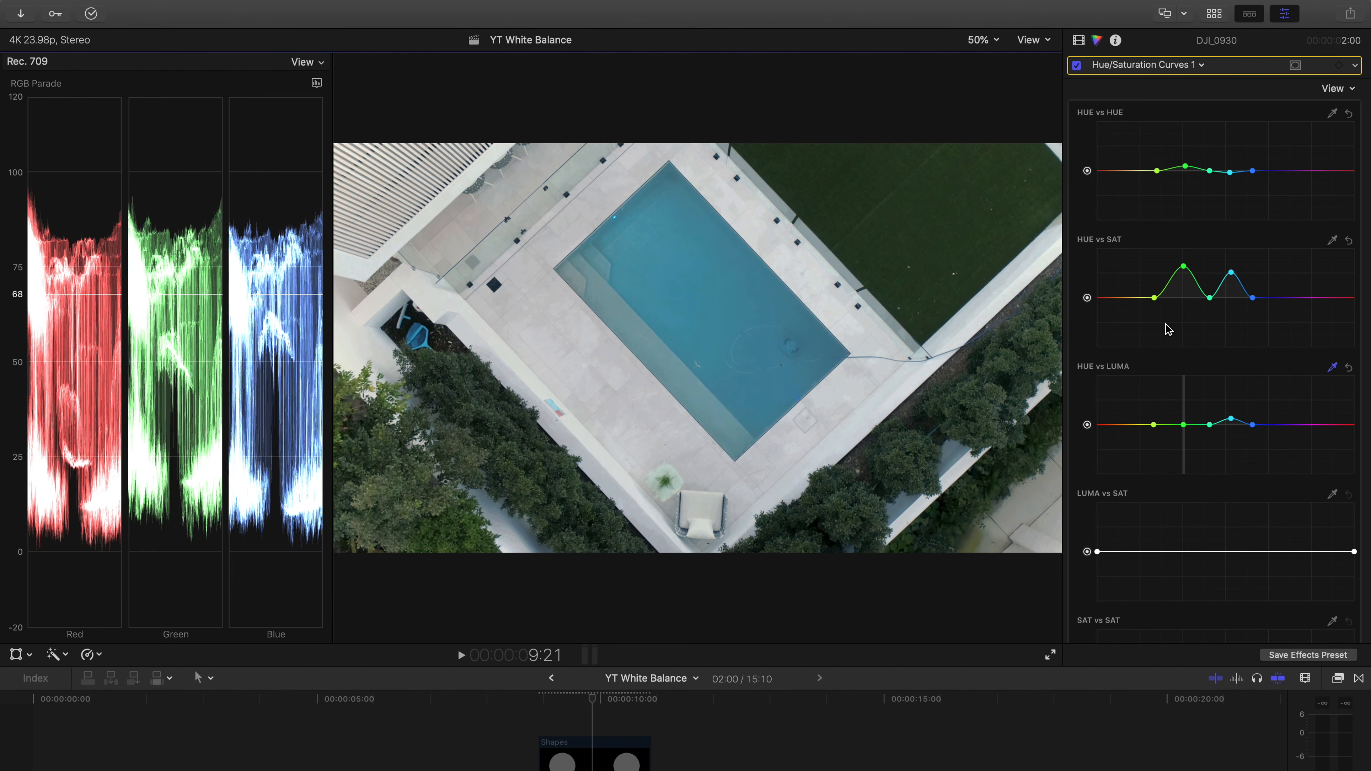
left_click_drag(1184, 424, 1184, 421)
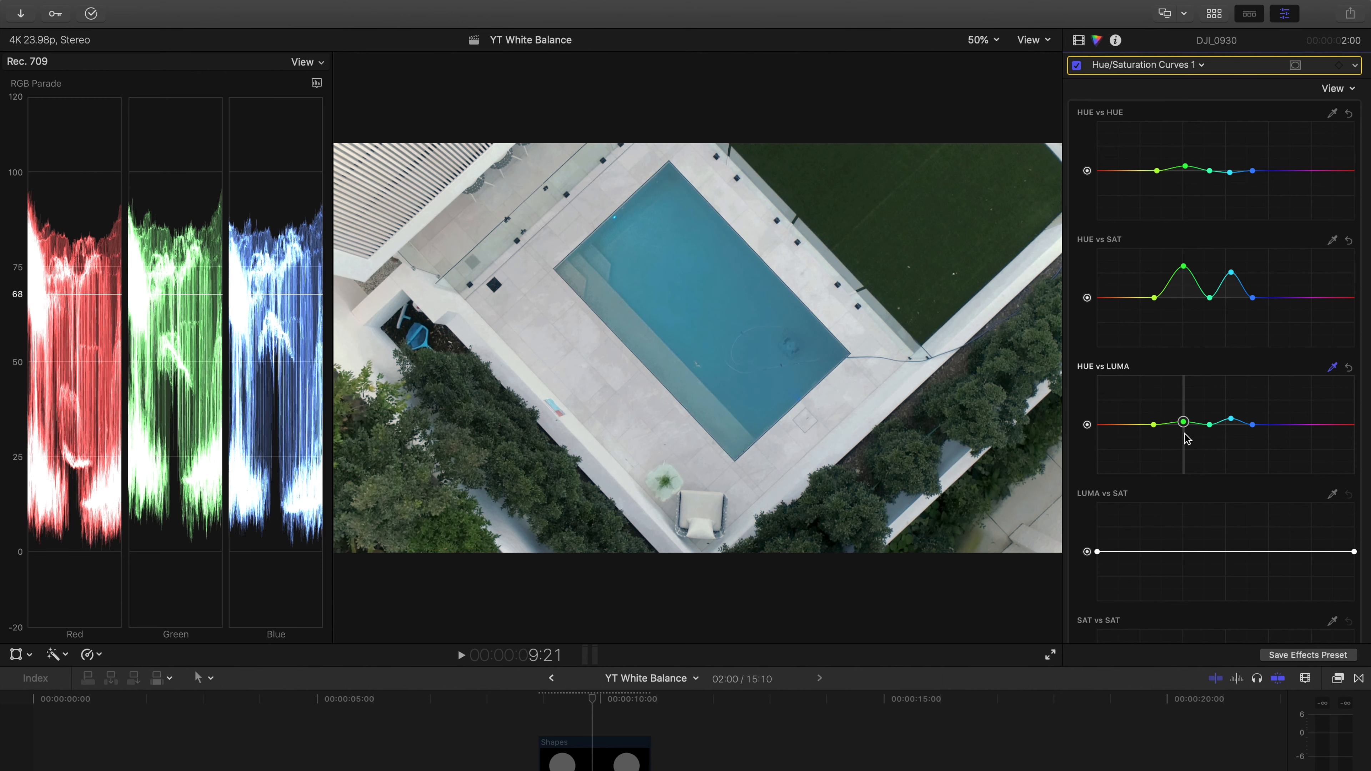
left_click_drag(1184, 423, 1184, 413)
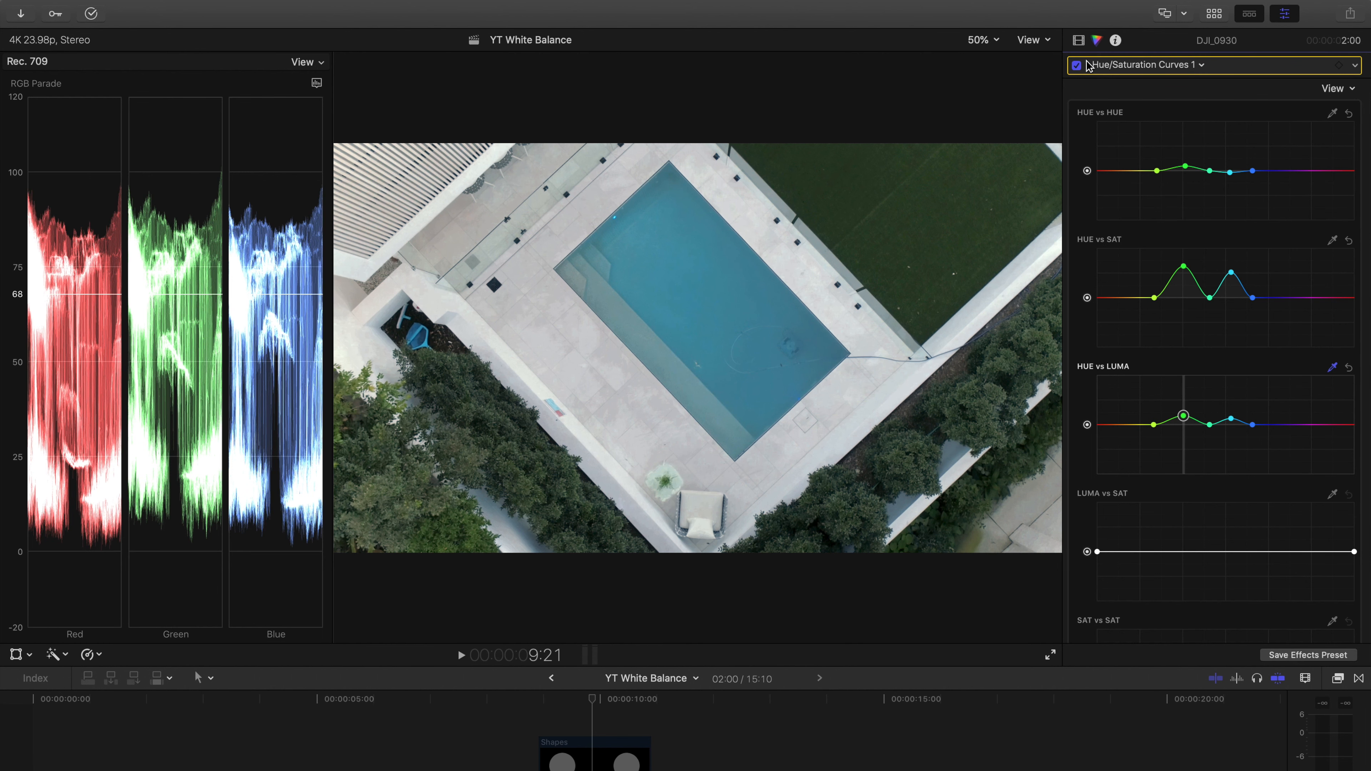
Switch all effects on the pool clip off and on to compare the grade with the original footage
left_click(1078, 41)
left_click(1076, 66)
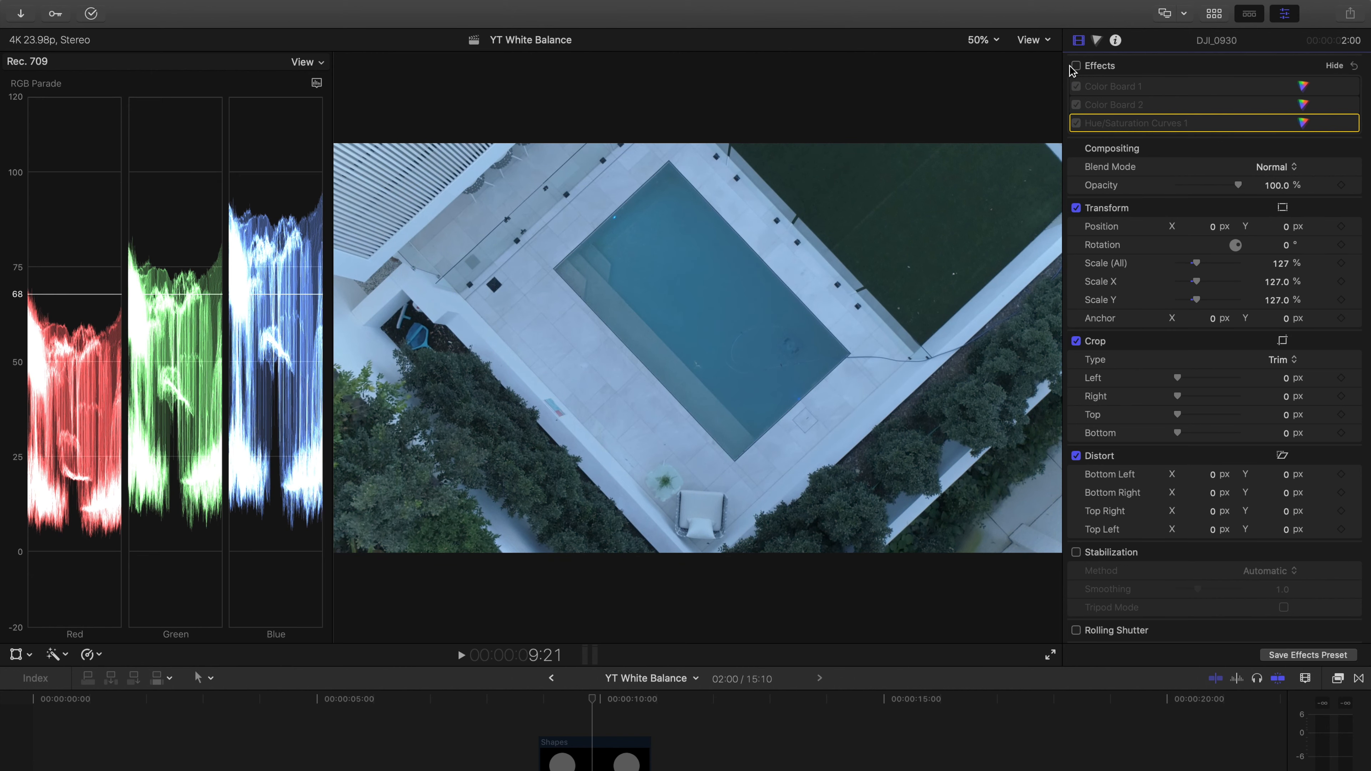
left_click(1076, 66)
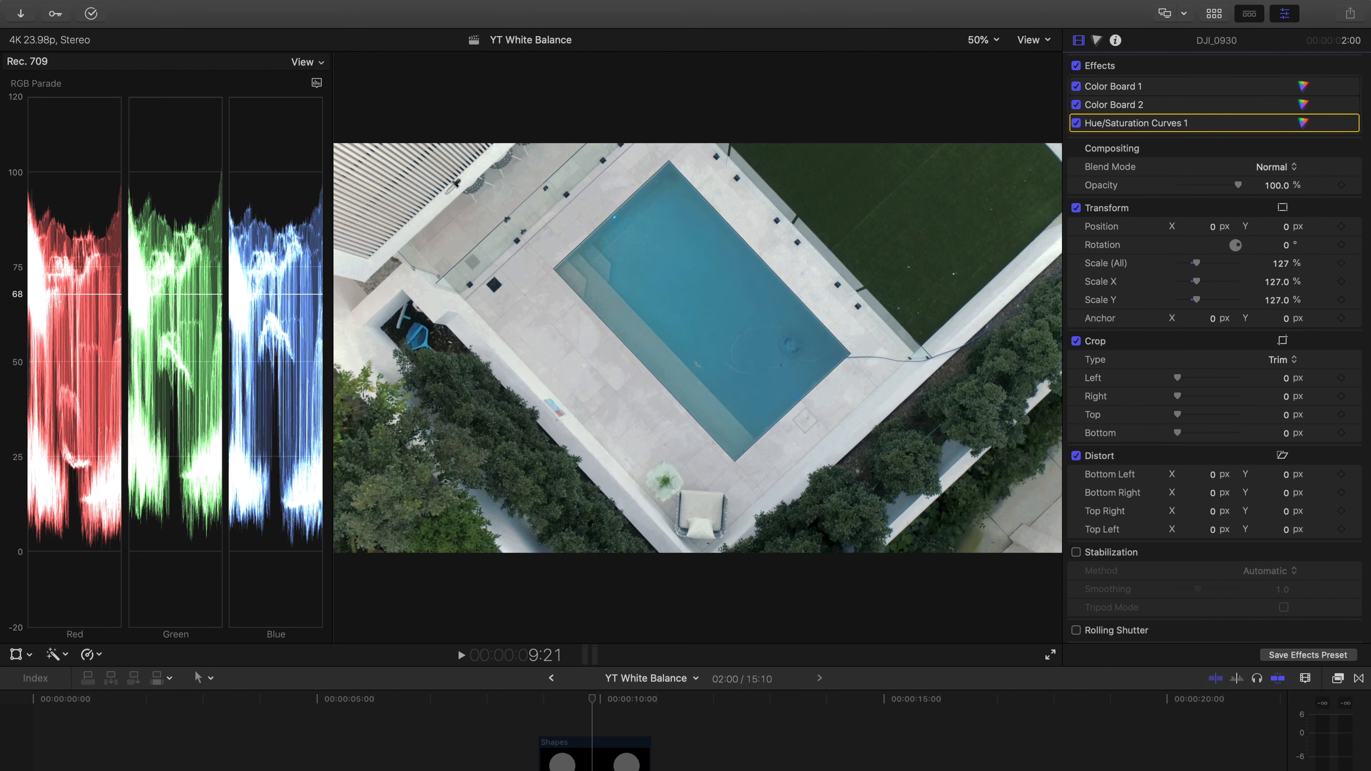
Select the bedroom clip A018_C021_0709FZ and open its RED RAW settings, keeping the settings window clear of the picture
scroll(655, 731, "down", 3)
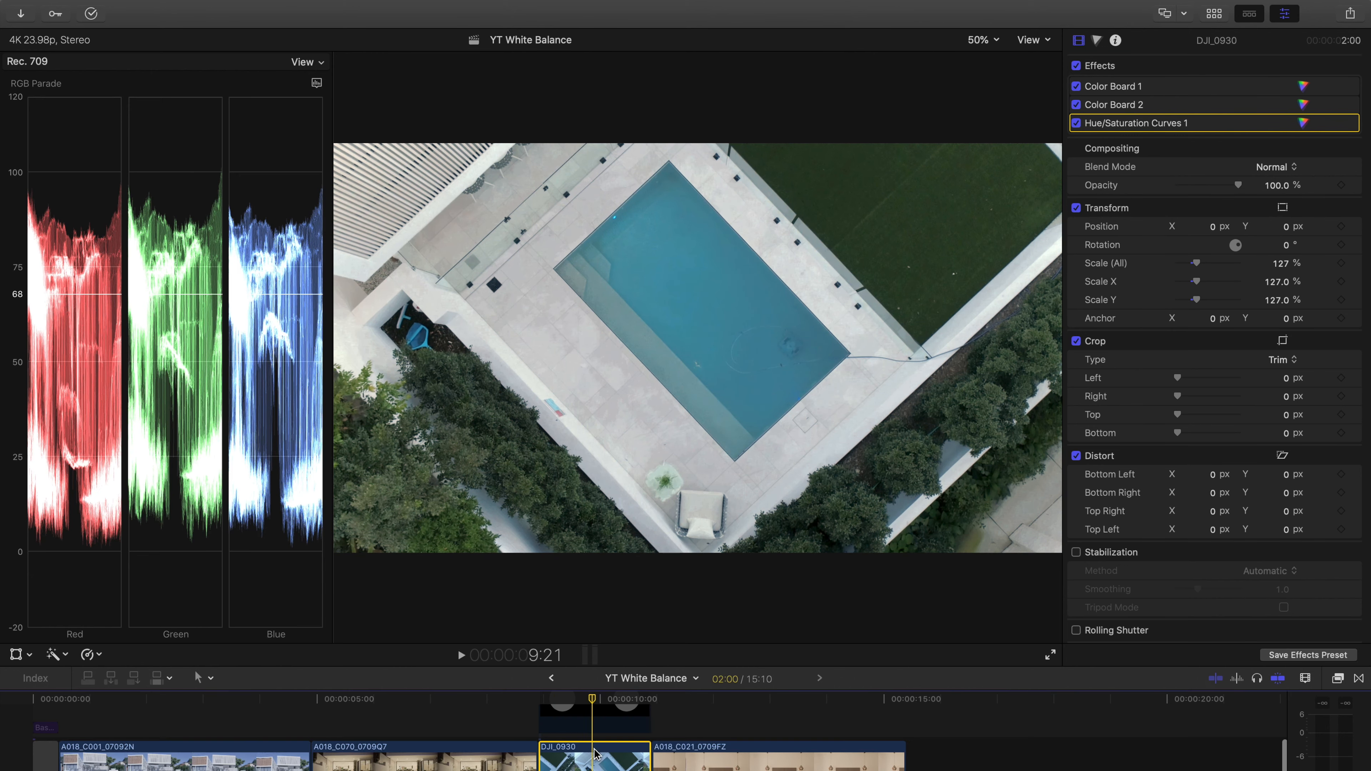
left_click(714, 761)
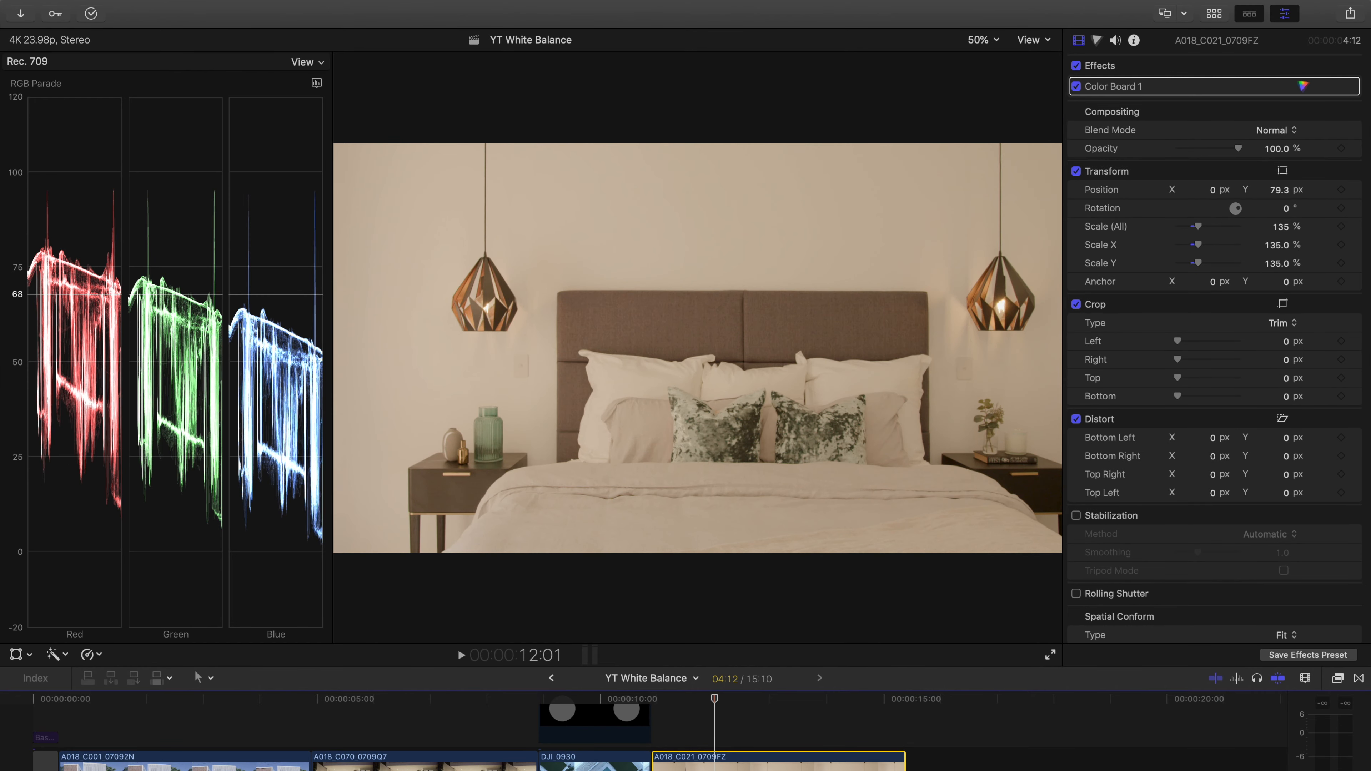
scroll(1215, 351, "down", 2)
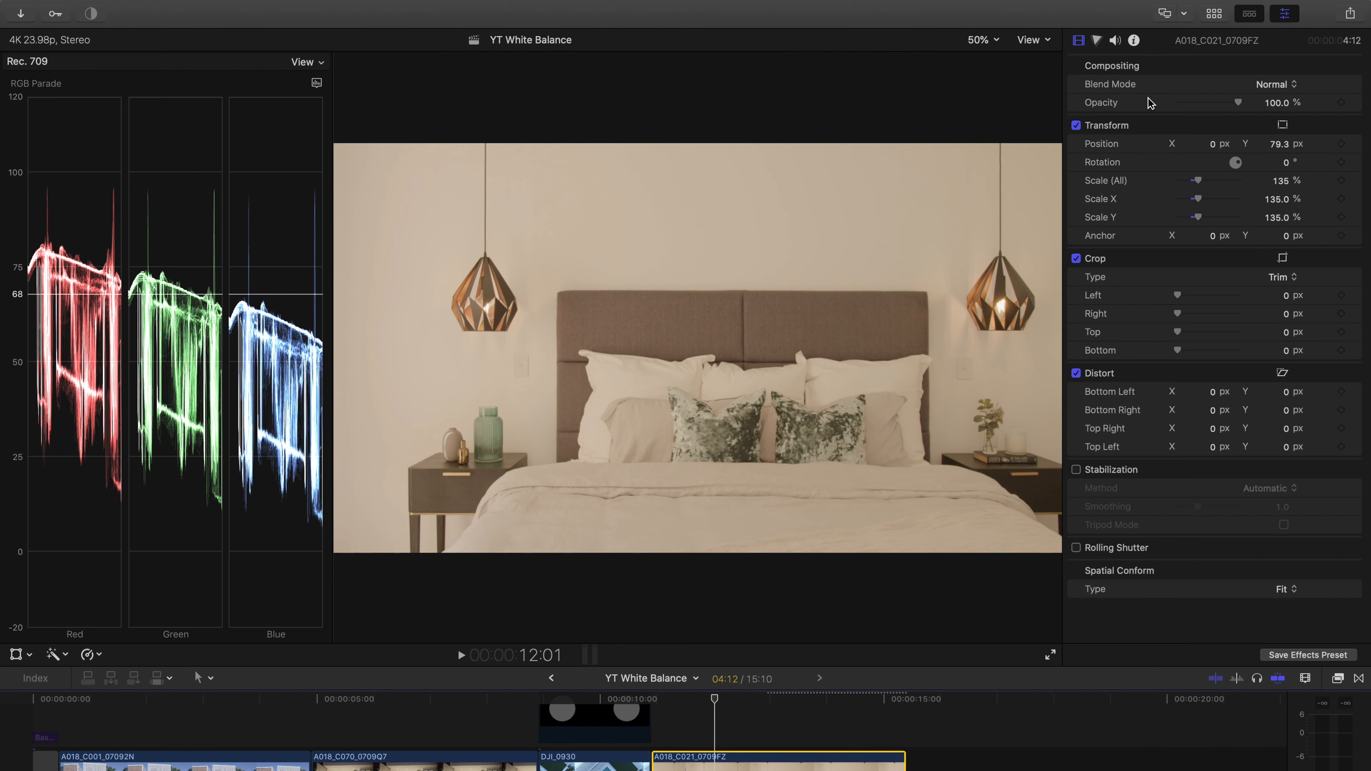
left_click(1133, 40)
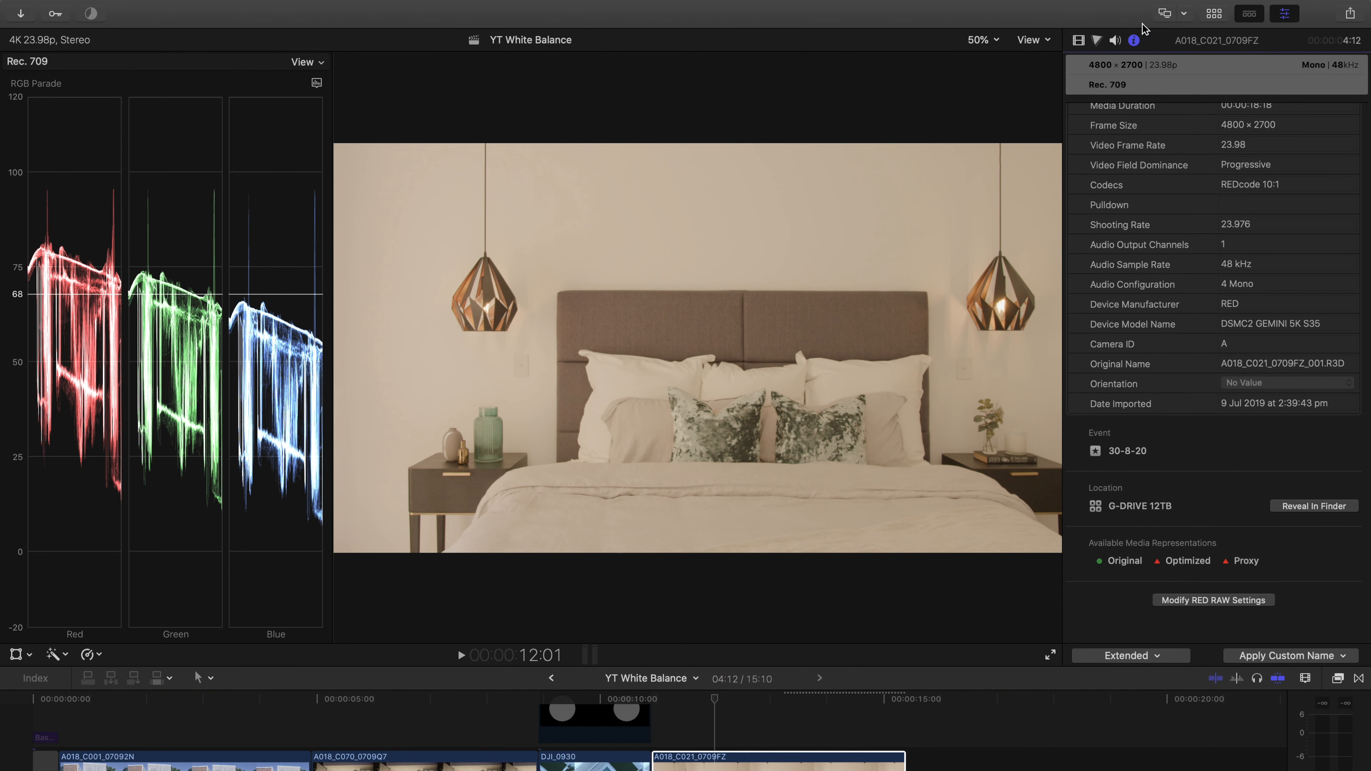
scroll(1173, 325, "up", 3)
scroll(1173, 372, "down", 3)
left_click(1228, 599)
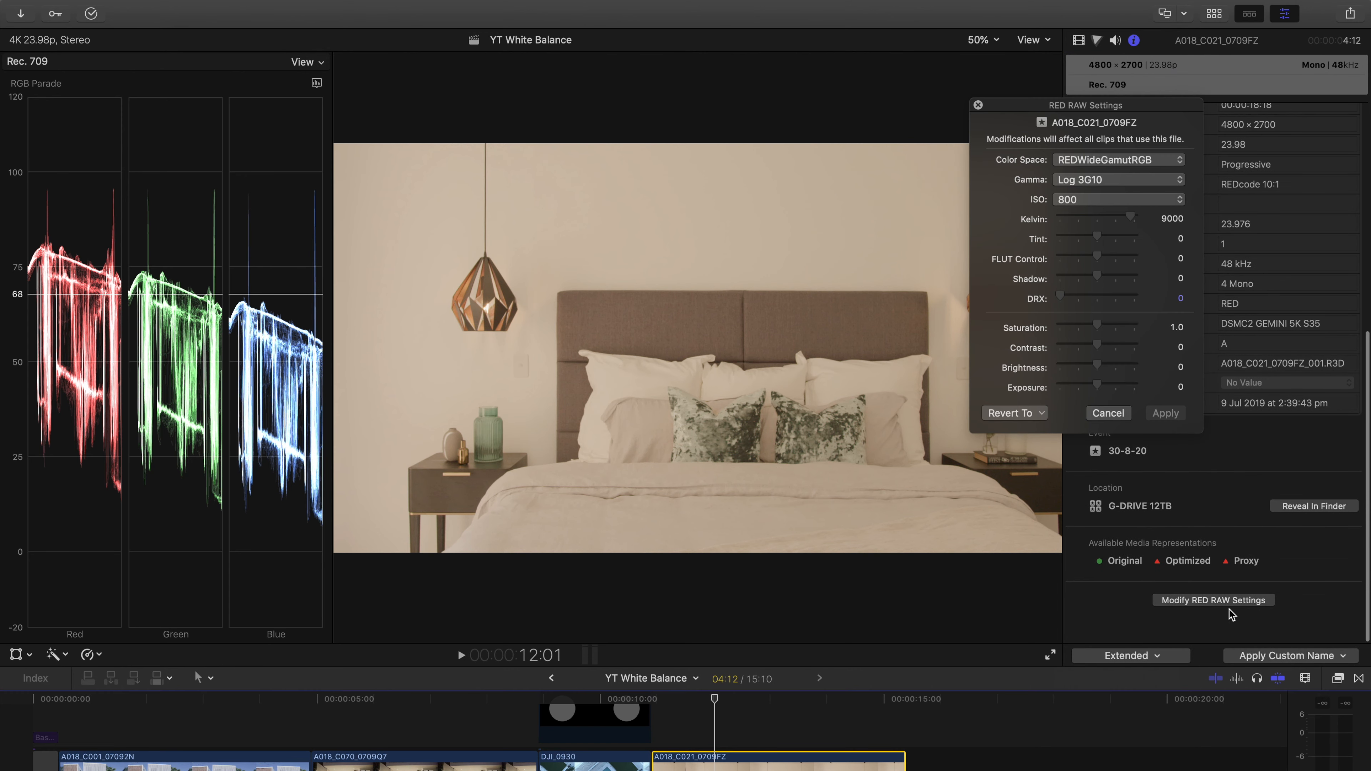
left_click_drag(1097, 107, 1188, 89)
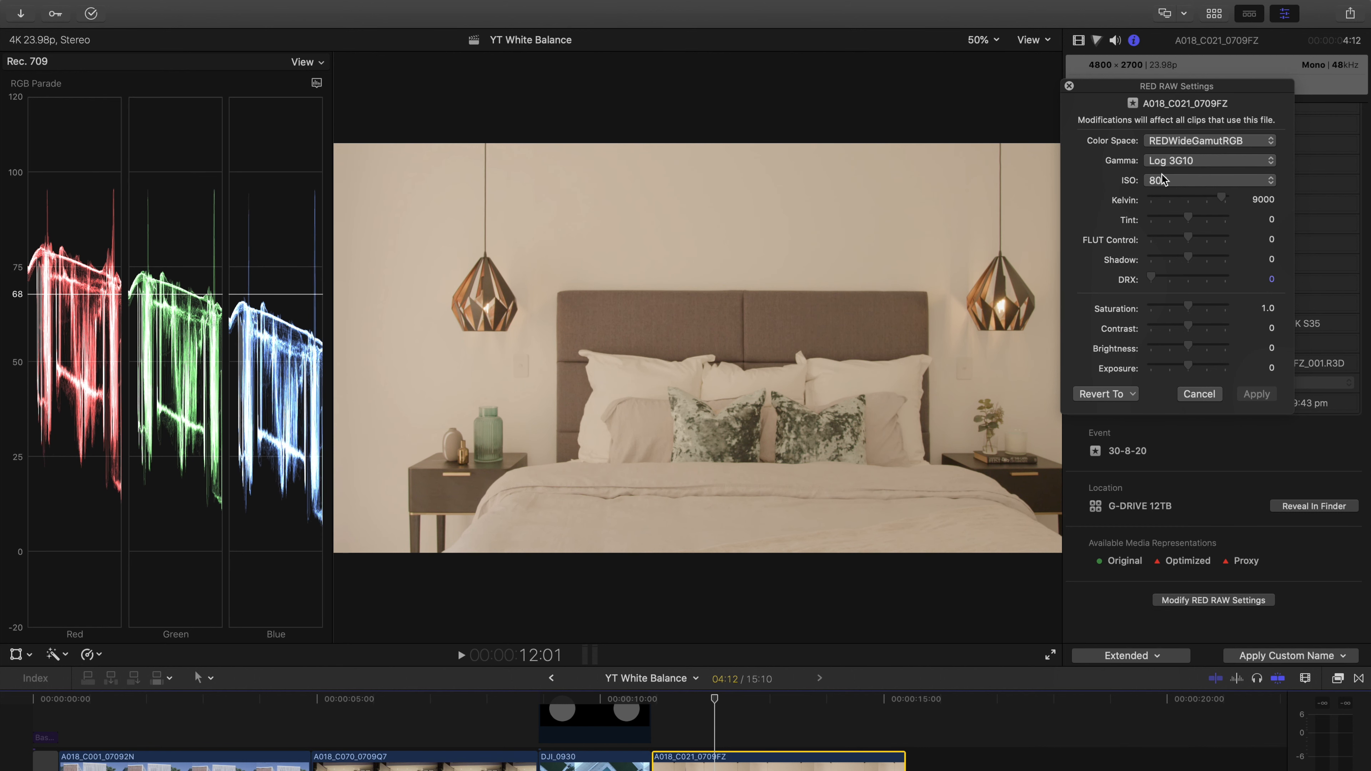
Set the bedroom clip's RED RAW Kelvin to 4845, ISO to 640 and contrast to 0.6
left_click_drag(1220, 201, 1177, 204)
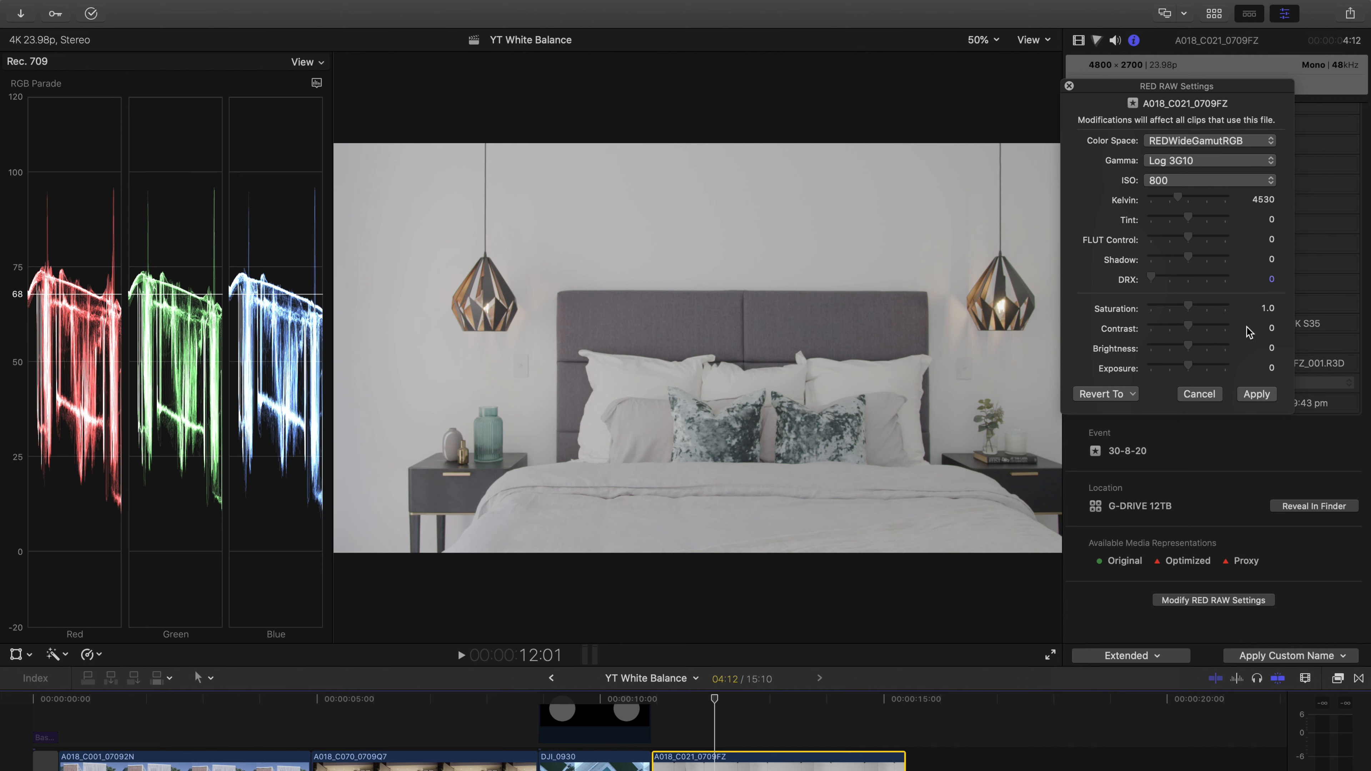
left_click_drag(1179, 194, 1182, 198)
left_click(1188, 180)
left_click(1190, 169)
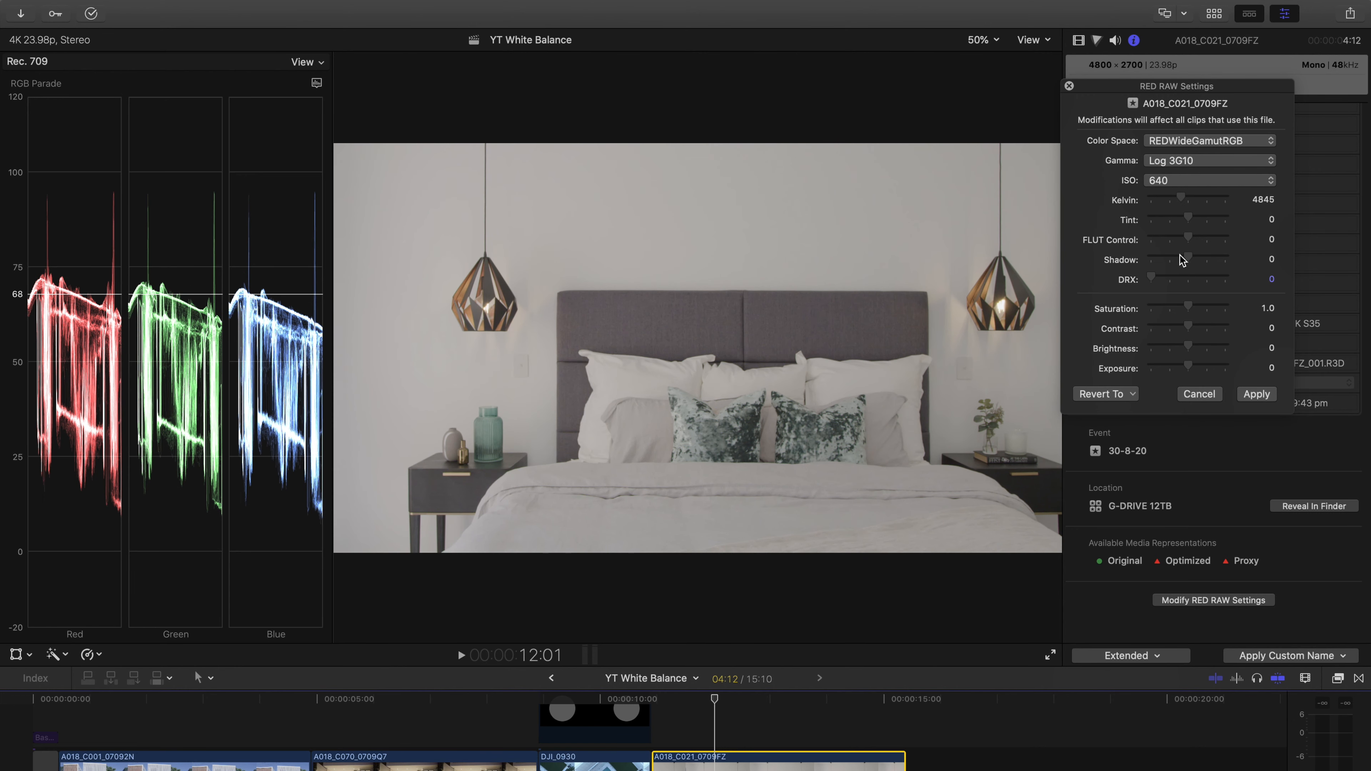
left_click_drag(1184, 328, 1212, 327)
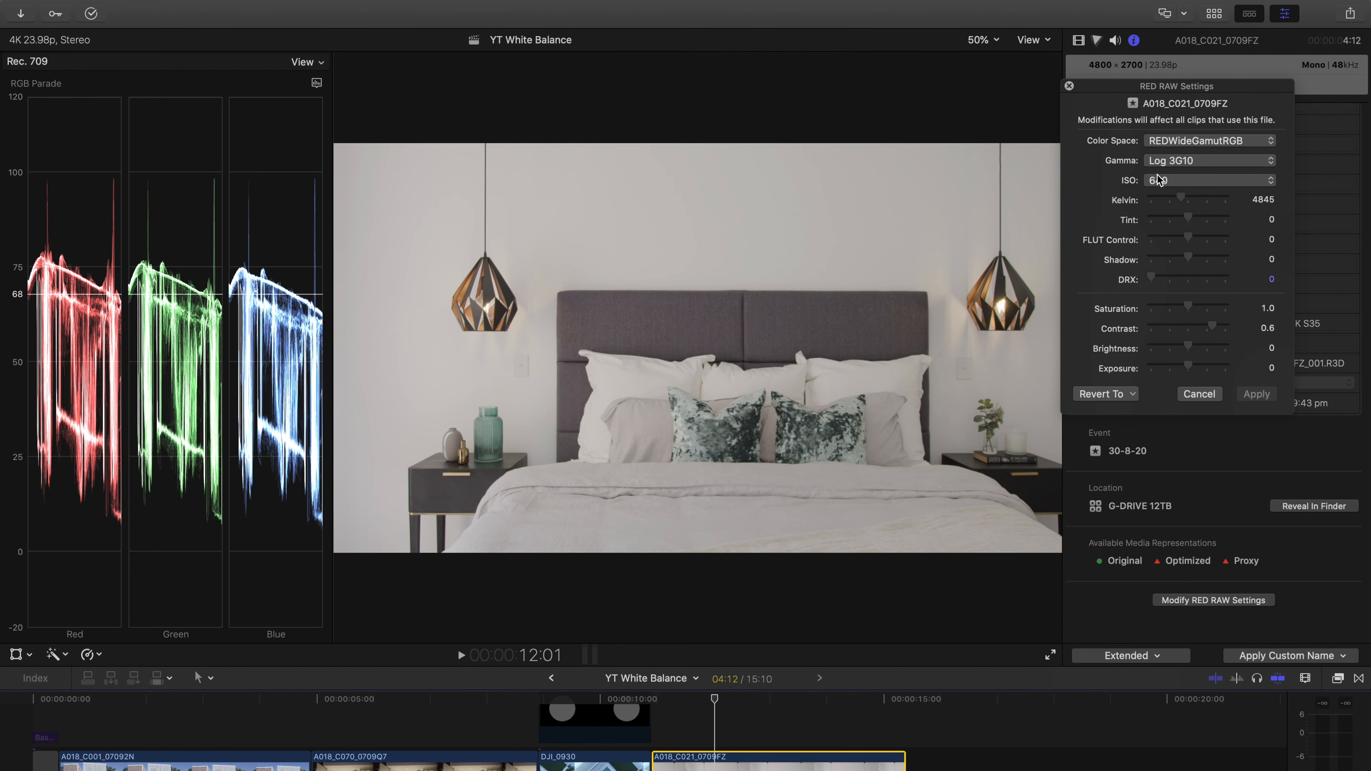
Sweep the Kelvin value from 1800 up to the warm end, settle it at 4967 and apply the RAW settings
left_click_drag(1180, 198, 1125, 201)
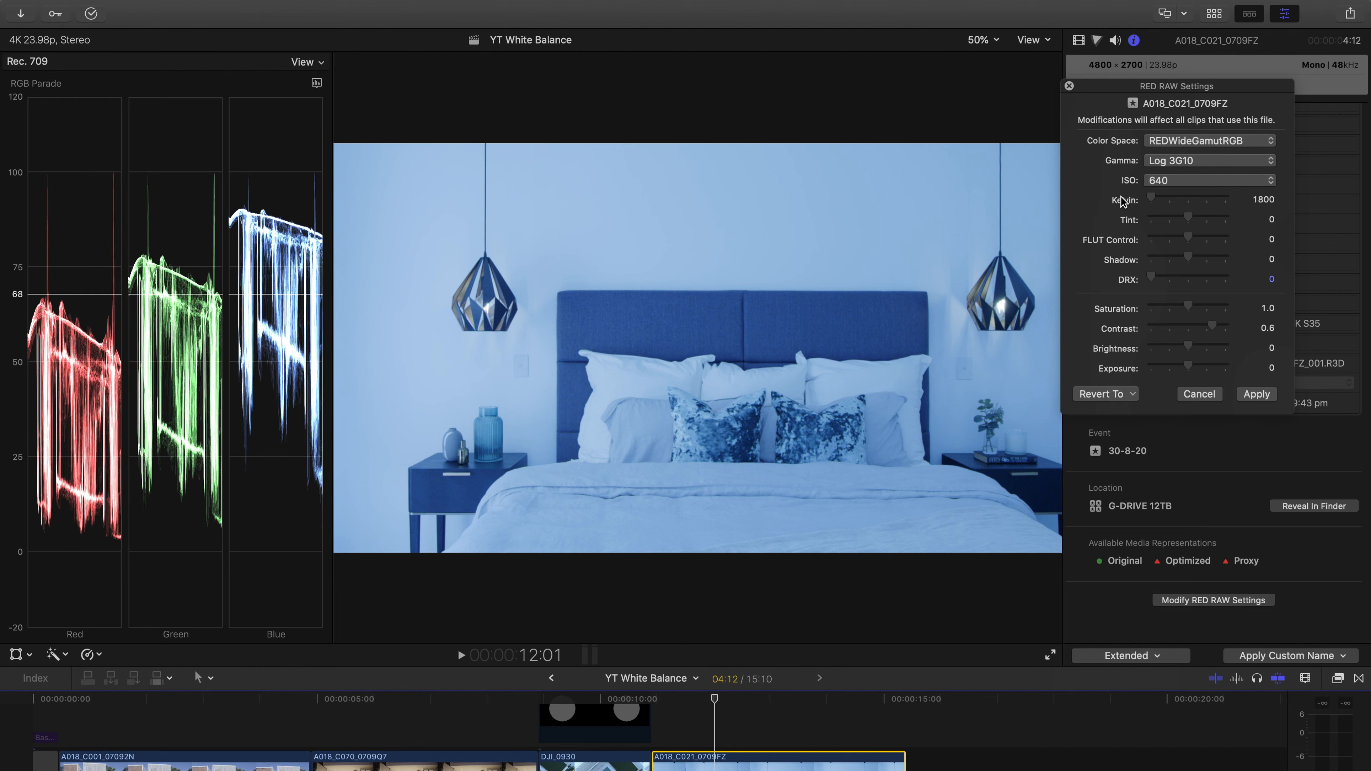
left_click_drag(1154, 202, 1252, 200)
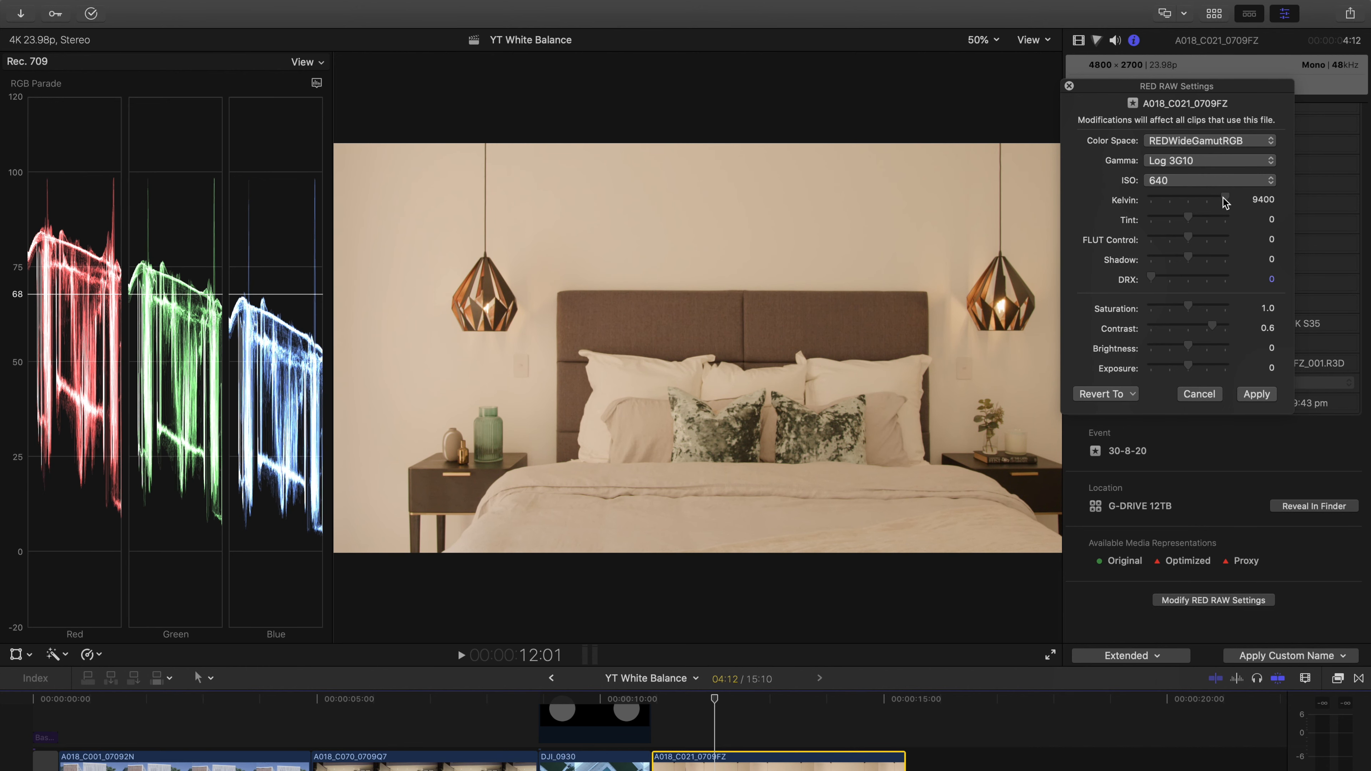
left_click_drag(1229, 201, 1182, 201)
left_click(1256, 394)
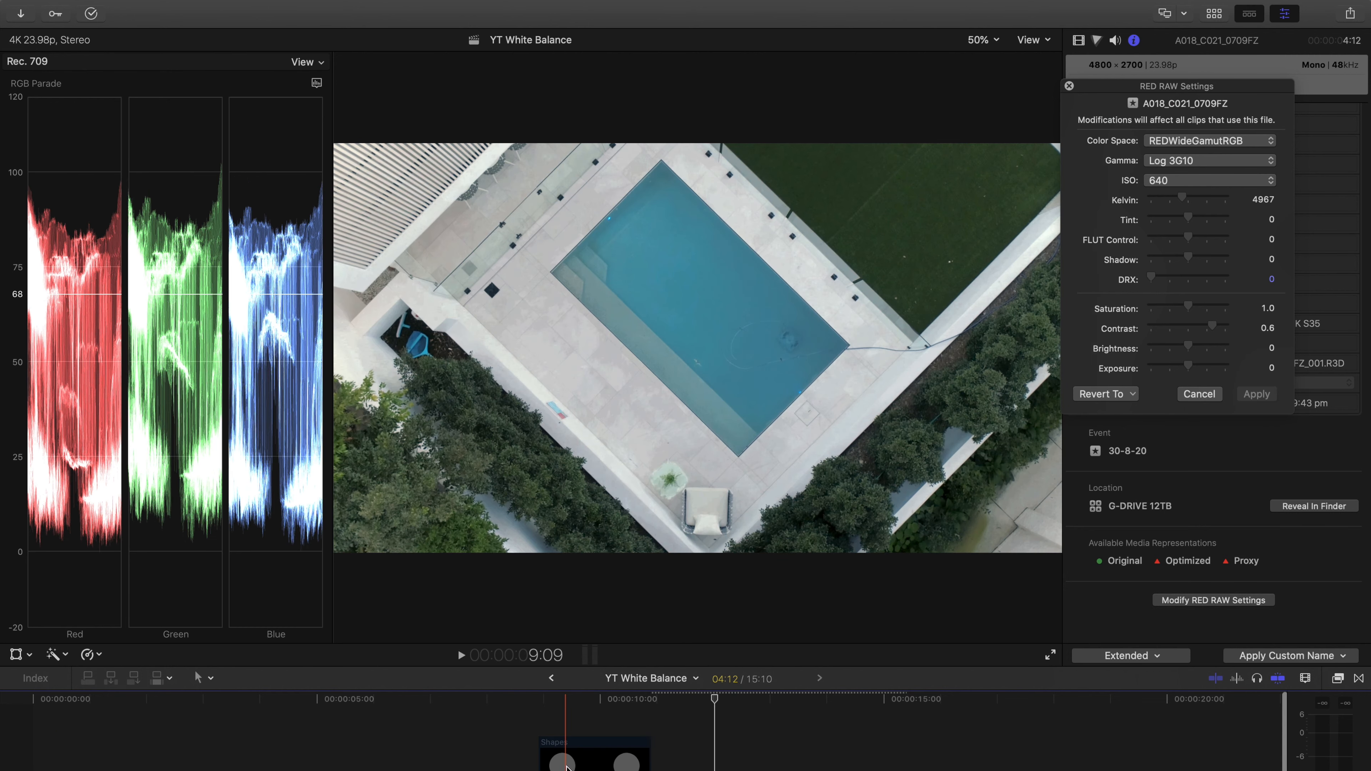
Move the Shapes mask clip above the bedroom clip and reposition its circle over the blank wall above the headboard
left_click_drag(579, 766, 671, 766)
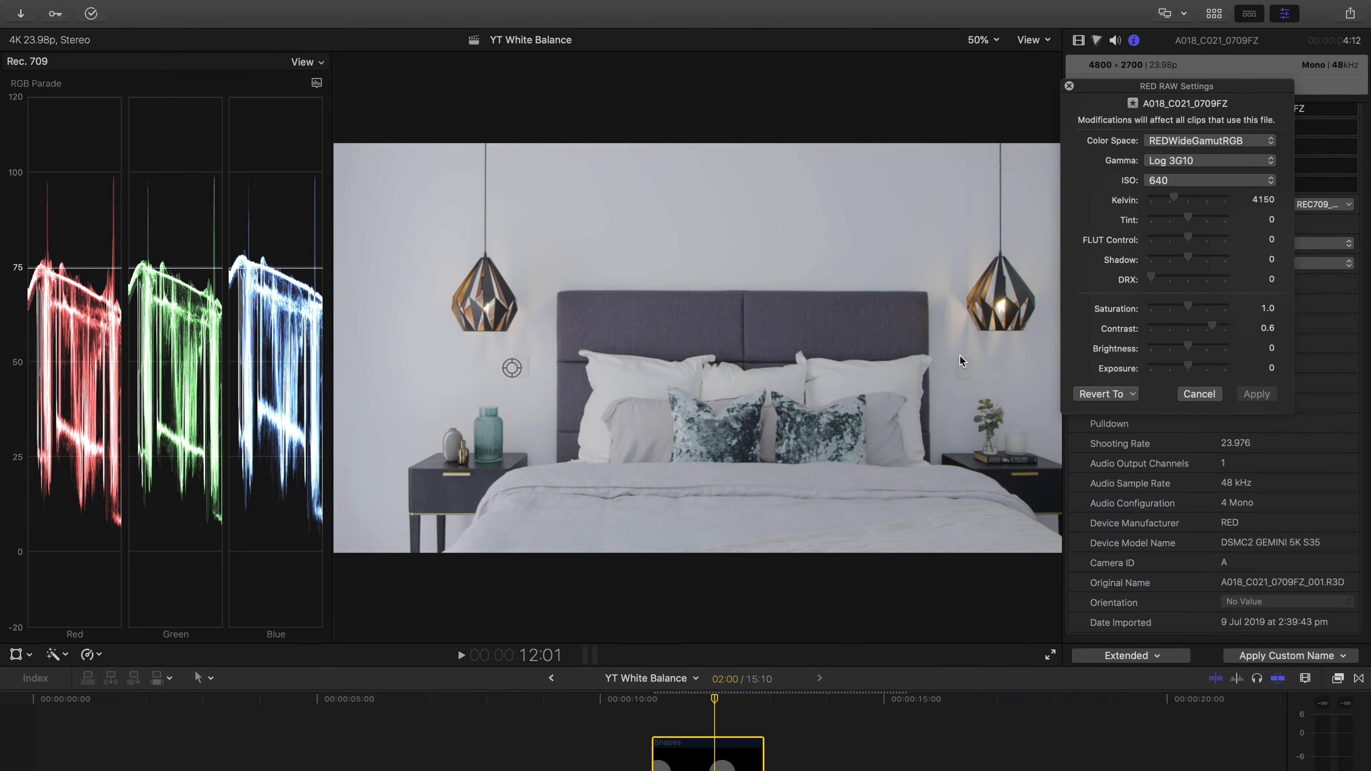
left_click(1069, 86)
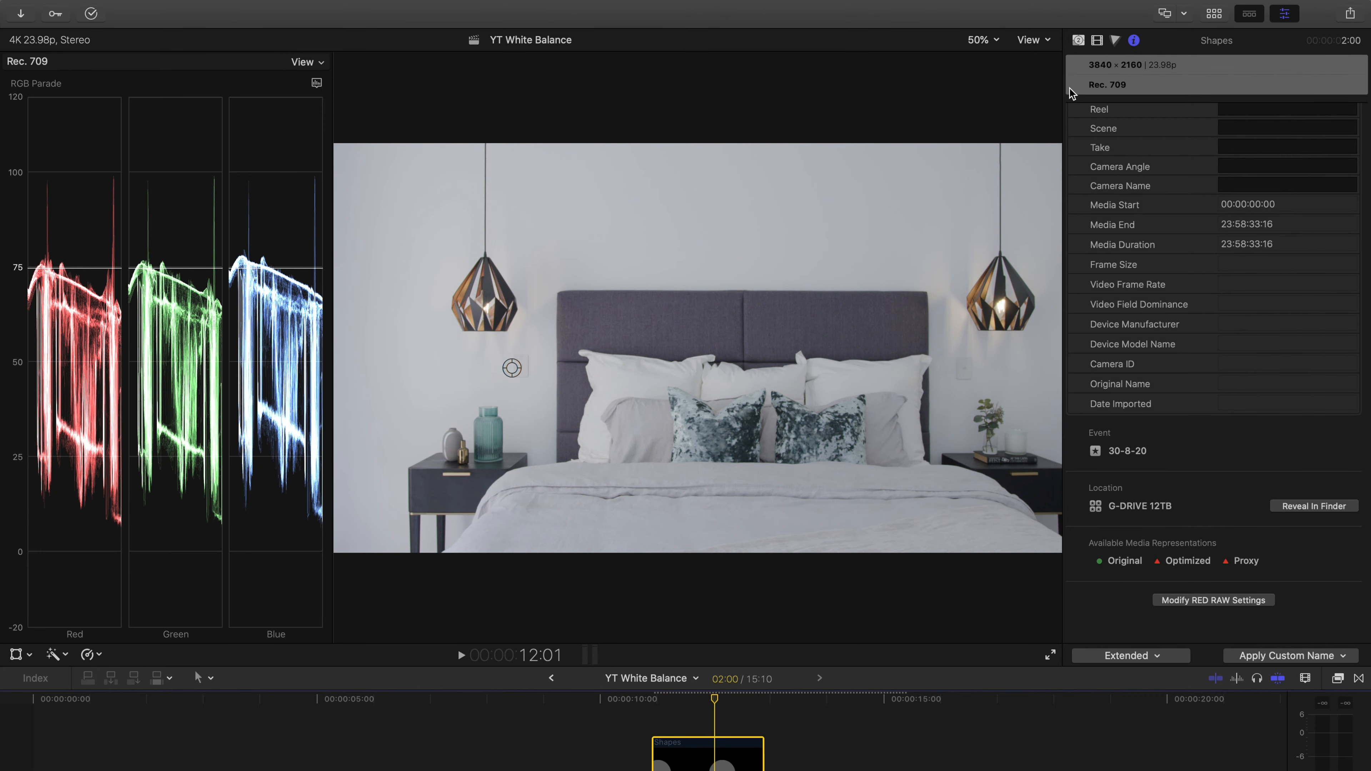
left_click(1097, 40)
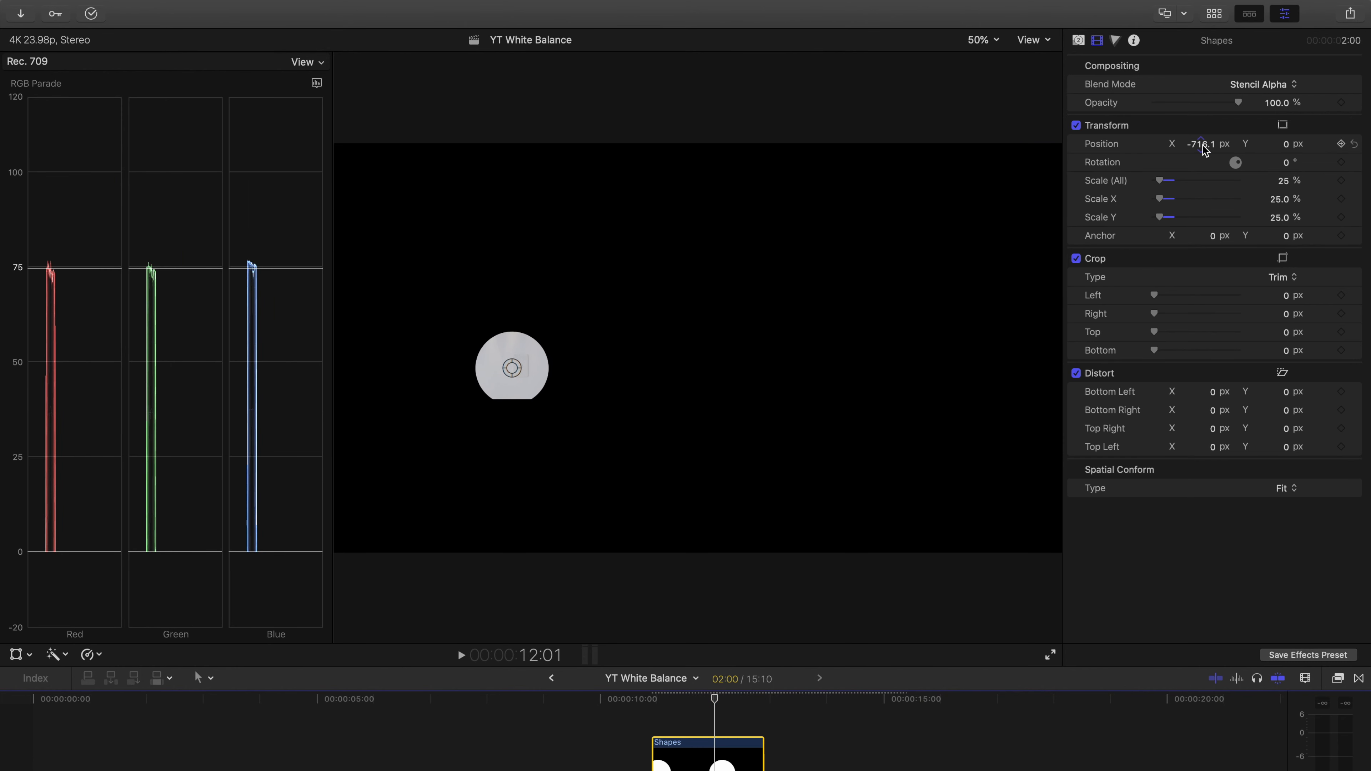
left_click_drag(1203, 145, 1286, 147)
Reopen the RED RAW settings of the bedroom clip A018_C021_0709FZ, set Kelvin to 4476, test the tint and apply with tint at 0
left_click(1134, 40)
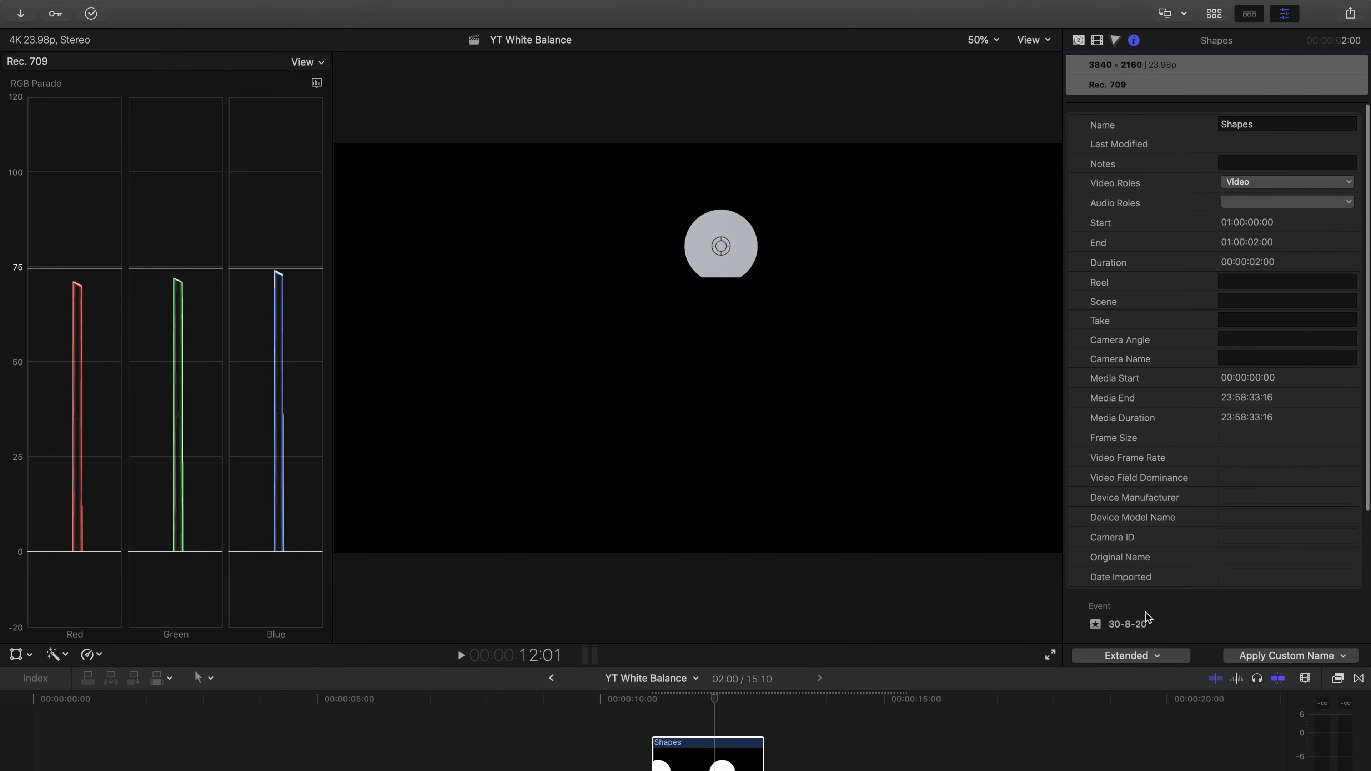
scroll(1146, 614, "down", 5)
left_click(800, 769)
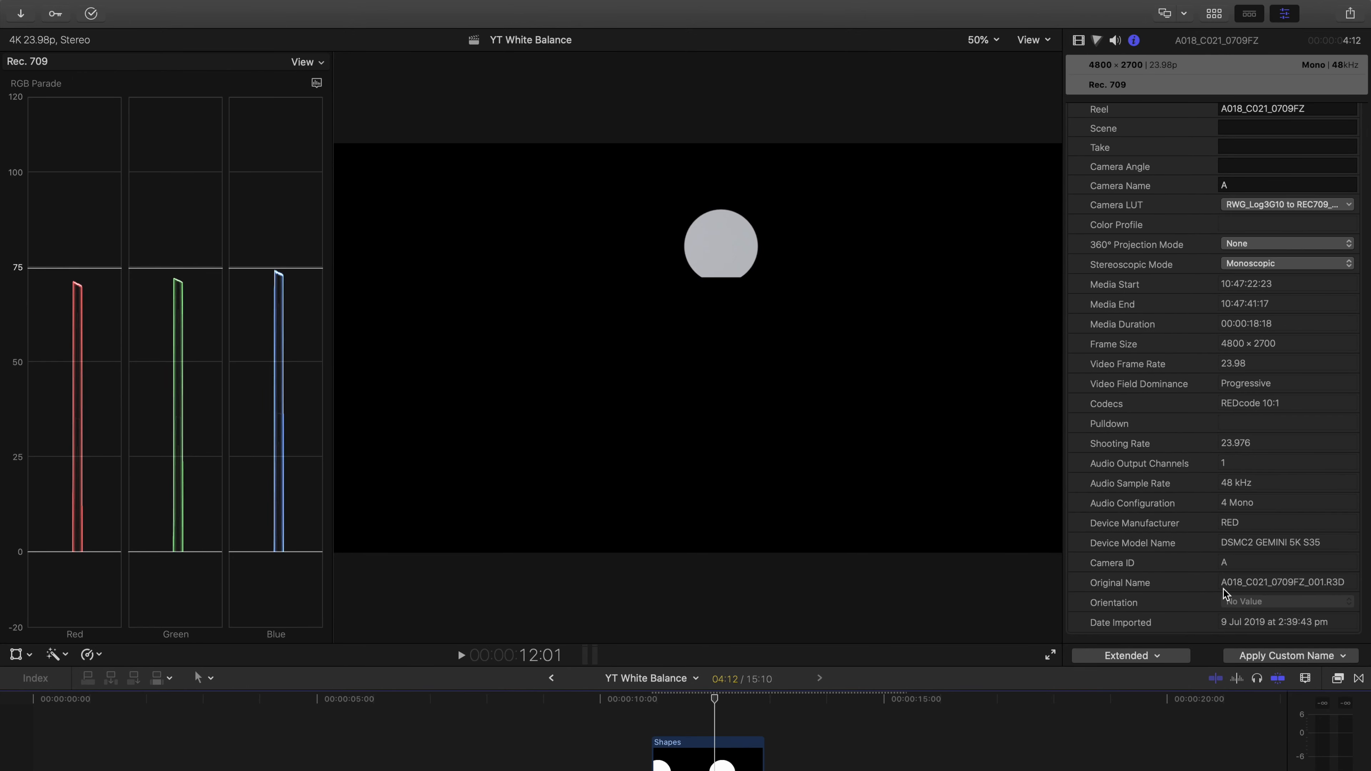
scroll(1204, 545, "down", 4)
left_click(1225, 600)
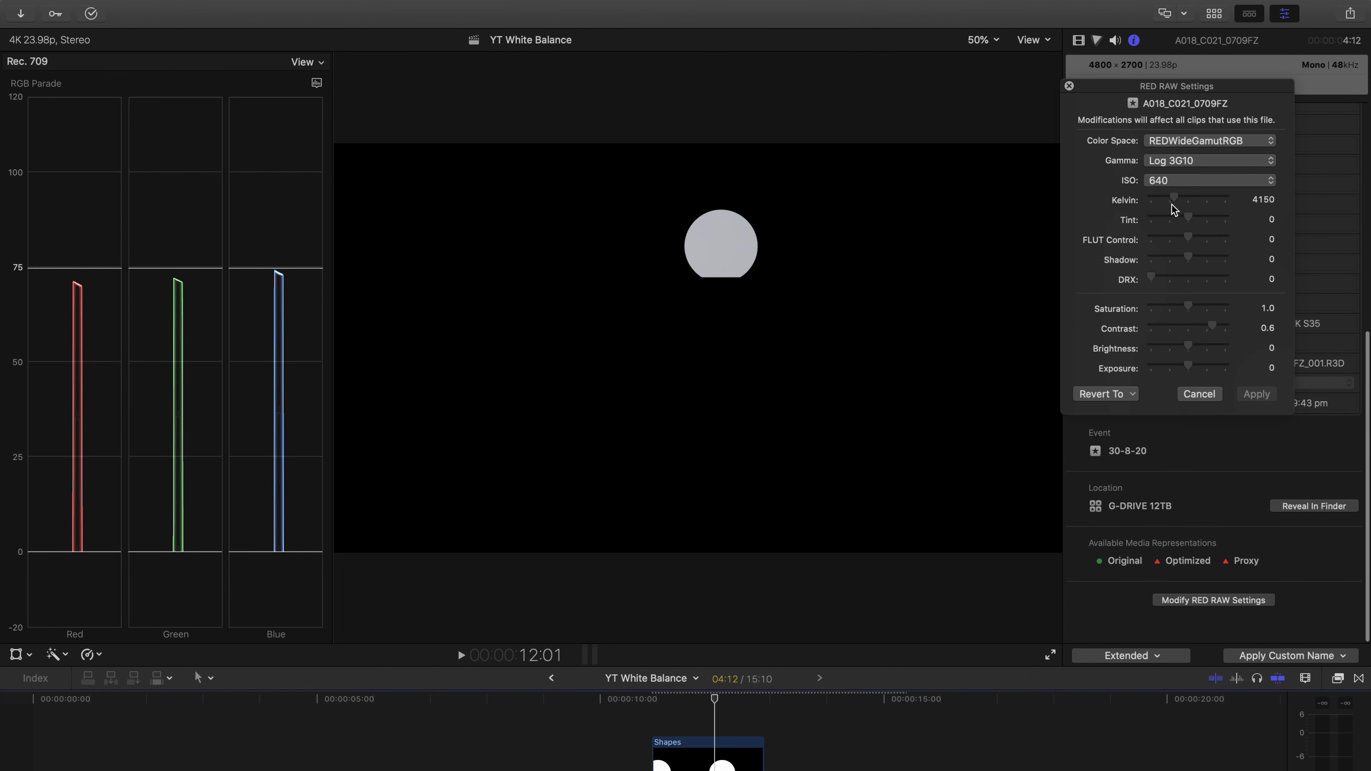
left_click_drag(1174, 198, 1185, 201)
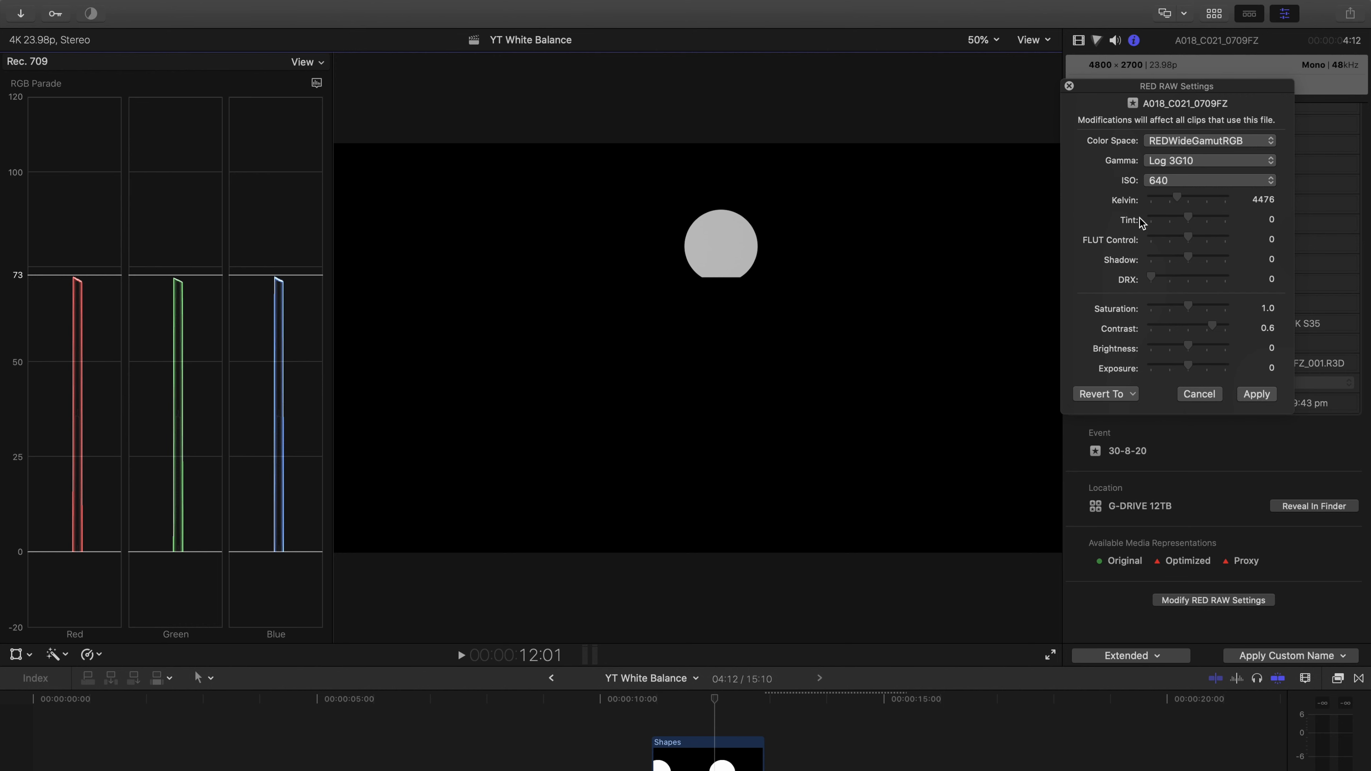
left_click_drag(1188, 218, 1231, 221)
Disable the Shapes mask clip and raise the bedroom clip's highlights saturation to 42% with a color board
left_click(707, 754)
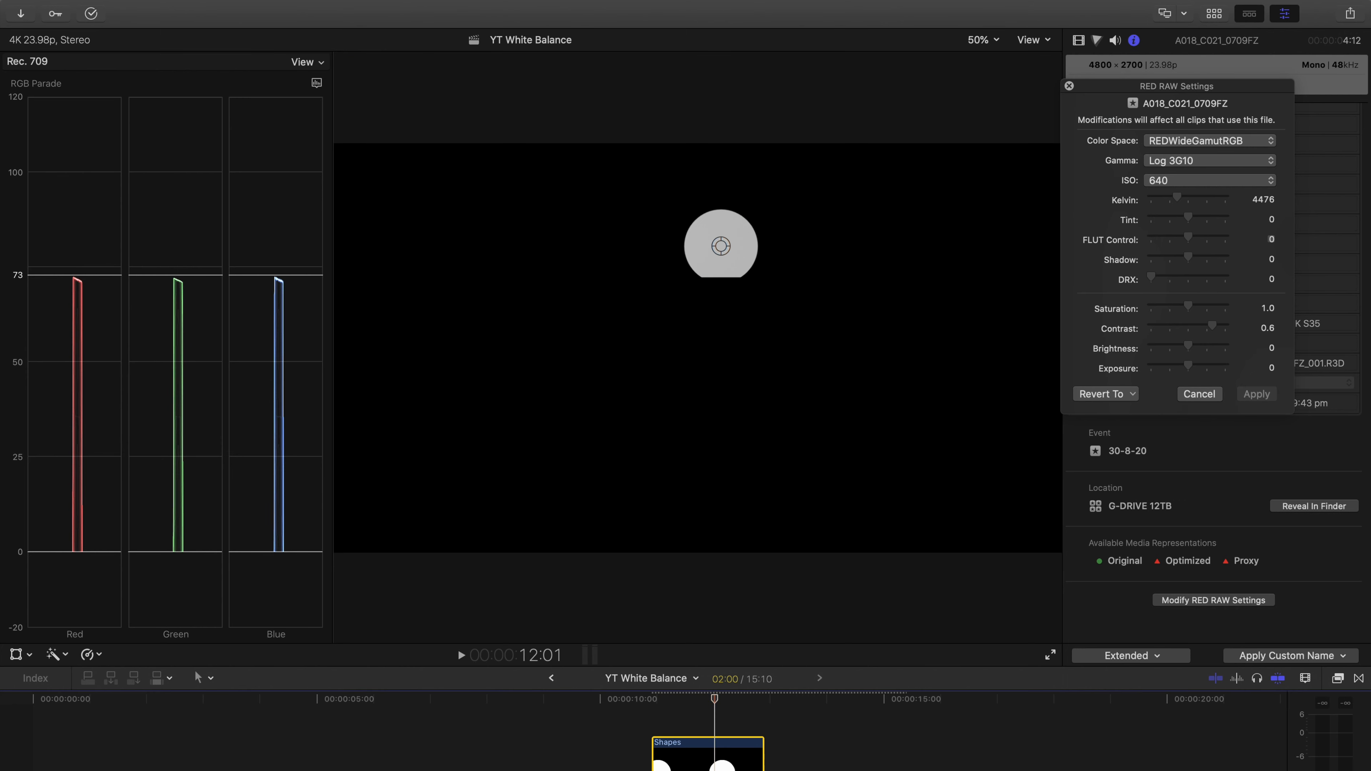
key("v")
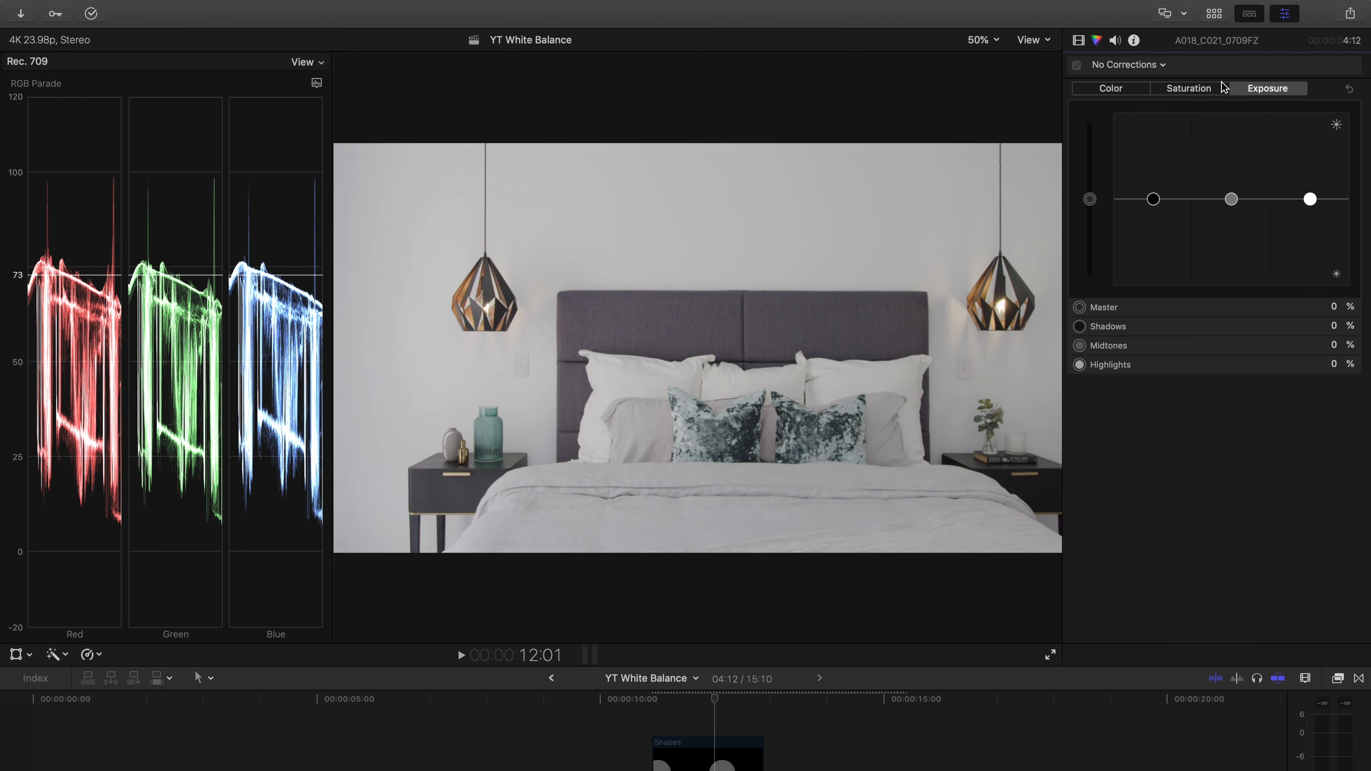
left_click(1204, 85)
mouse_move(1091, 206)
left_mouse_down()
mouse_move(1090, 167)
mouse_move(1090, 199)
left_mouse_up()
left_click_drag(1310, 199, 1310, 162)
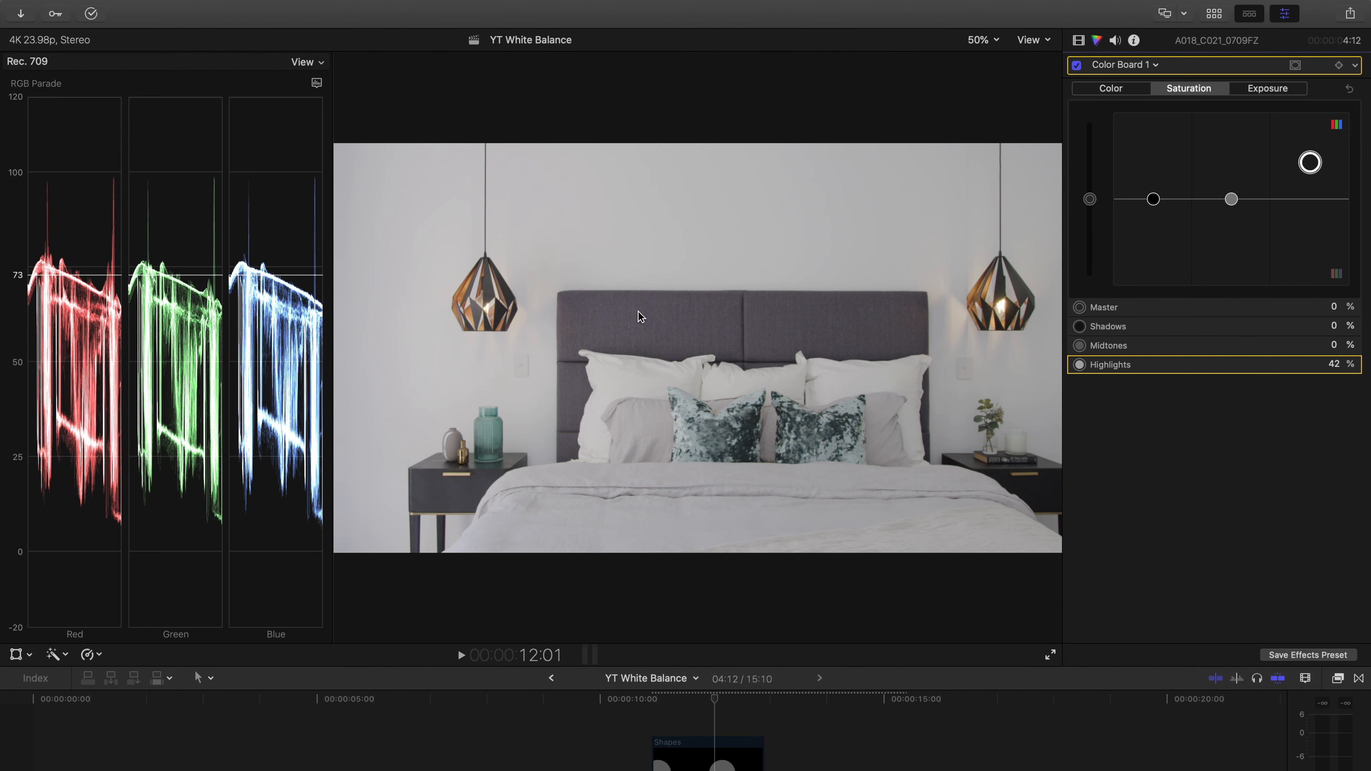
Set the bedroom clip's highlights exposure to 36%, lower its shadows exposure, raise midtones saturation to 21% and compare with the correction off
left_click(1283, 90)
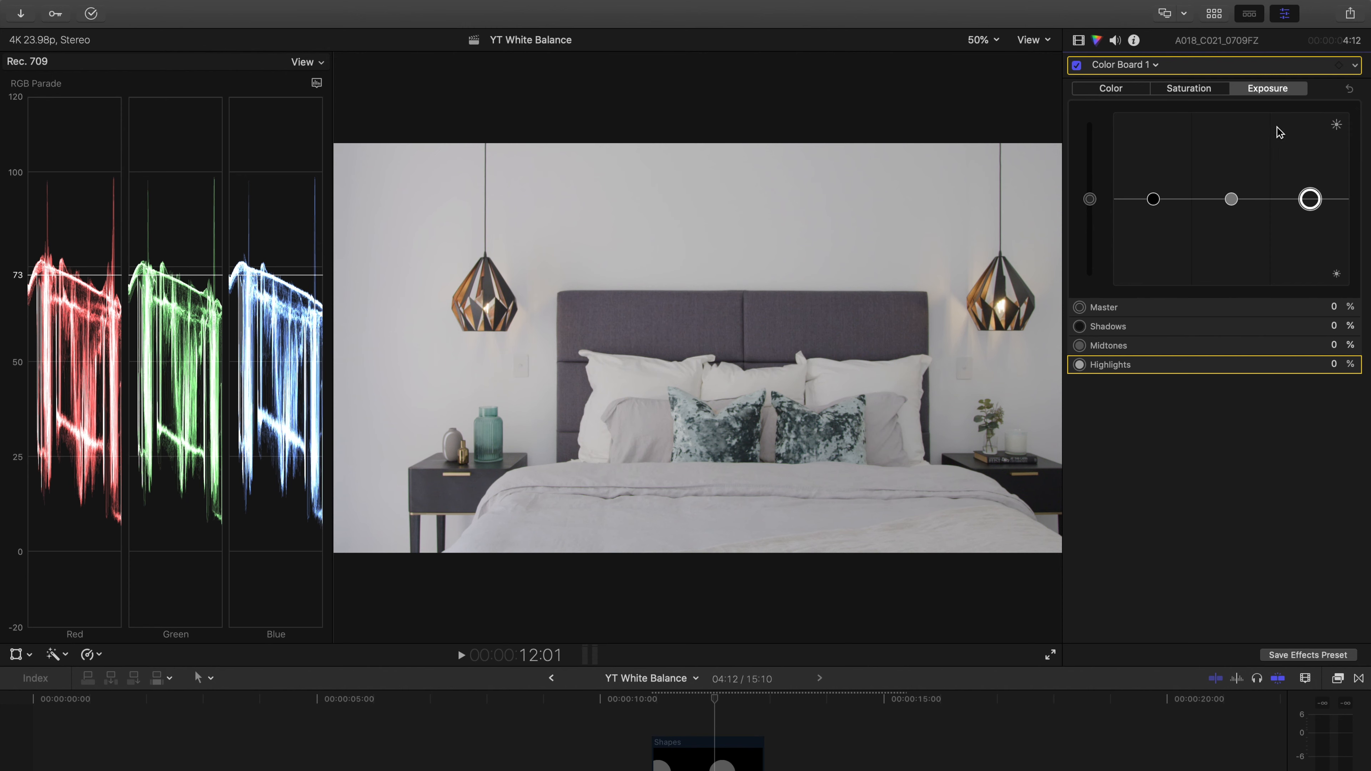
mouse_move(1312, 199)
left_mouse_down()
mouse_move(1315, 164)
mouse_move(1314, 175)
left_mouse_up()
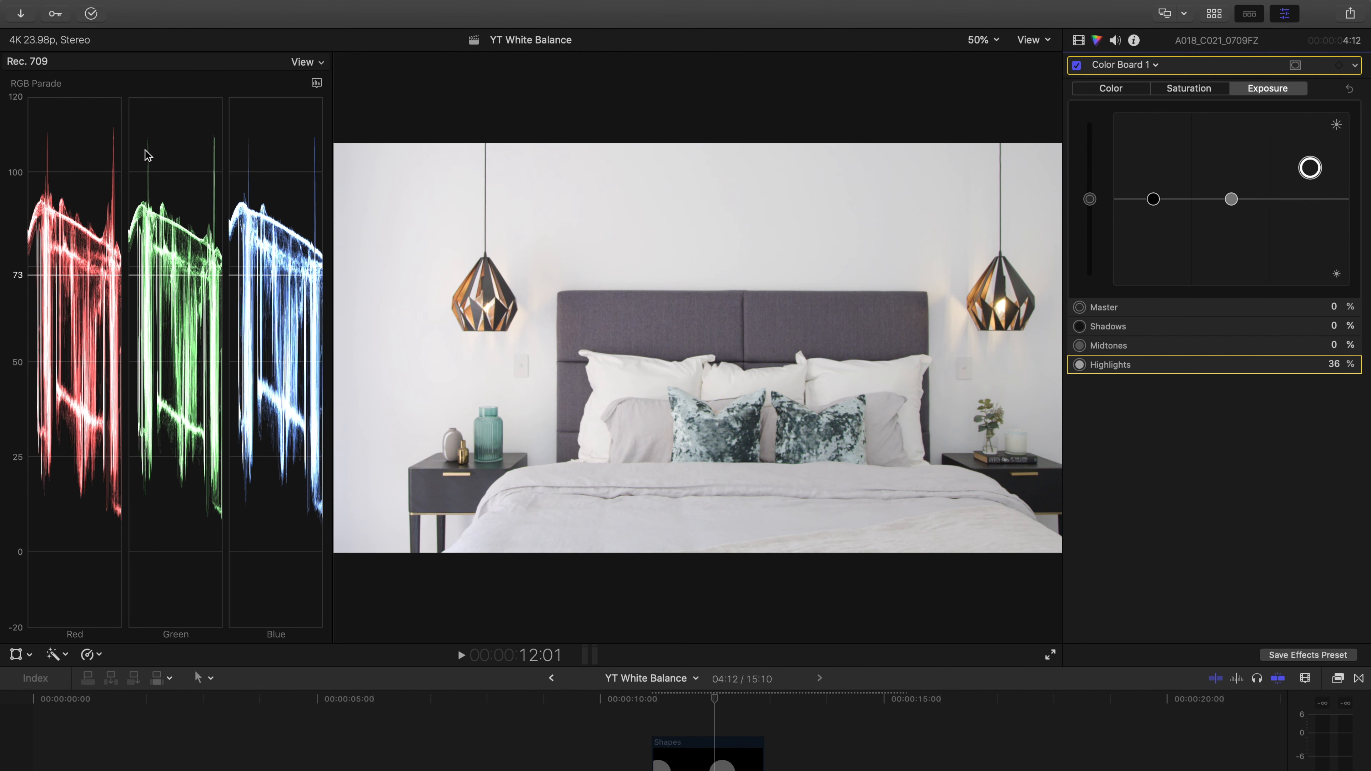
left_click_drag(1153, 199, 1234, 182)
key("ctrl+super+s")
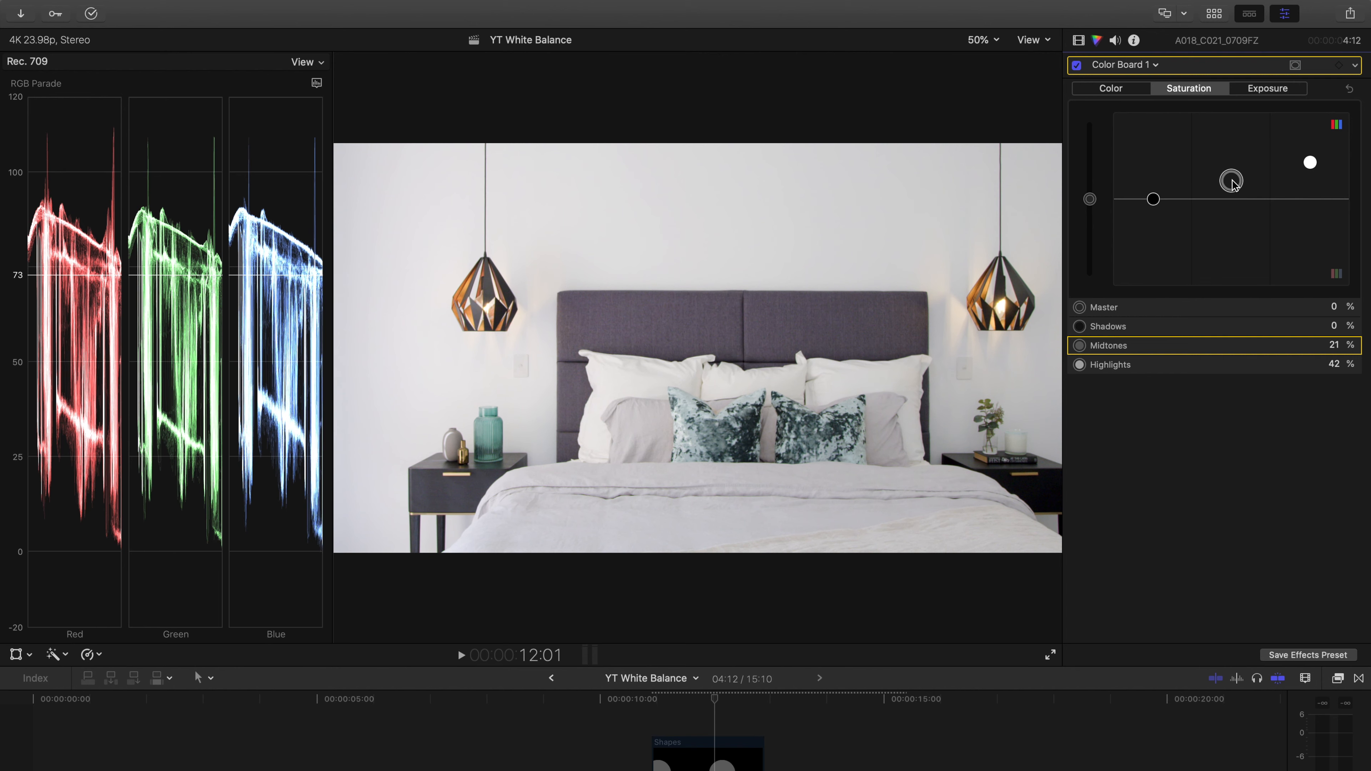
left_click(1077, 66)
left_click(1077, 65)
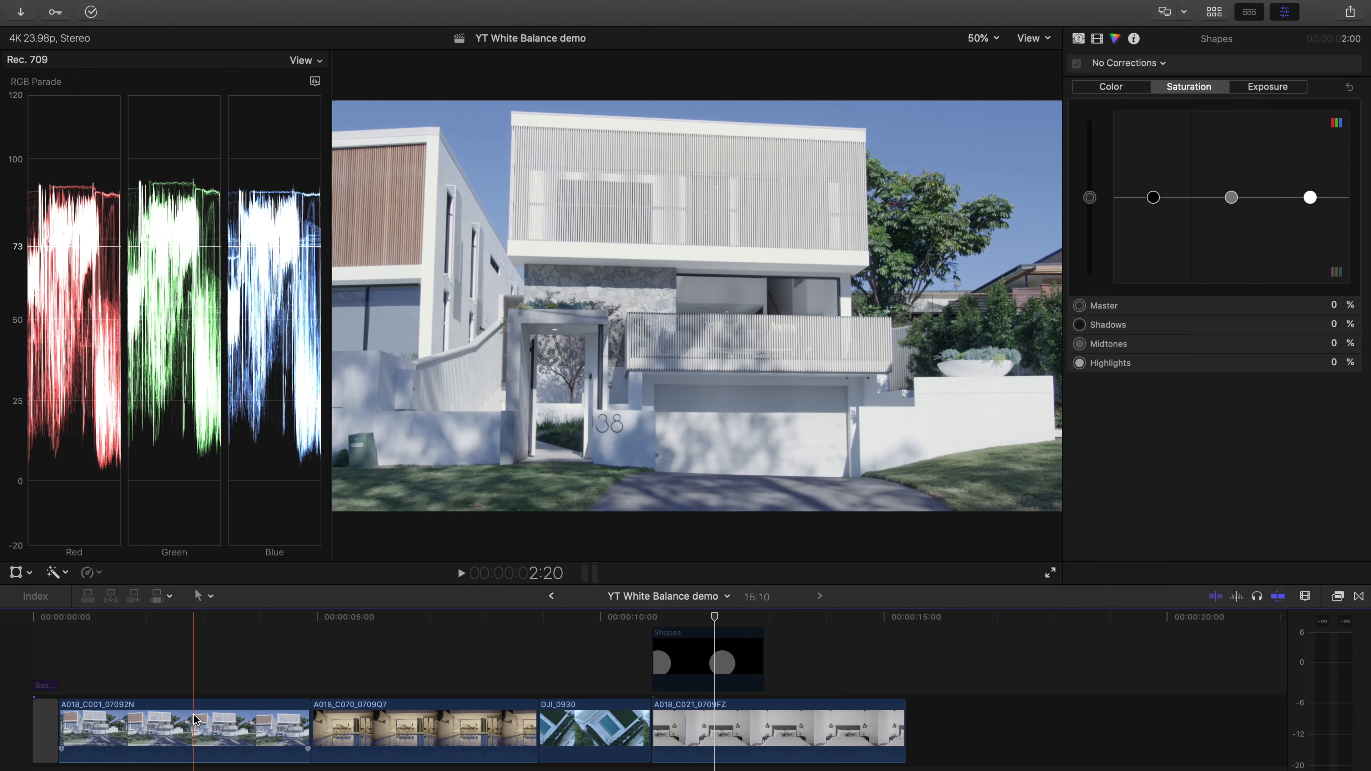
Remove Color Board 1 and Color Board 2 from the house exterior clip A018_C001_07092N
left_click(190, 739)
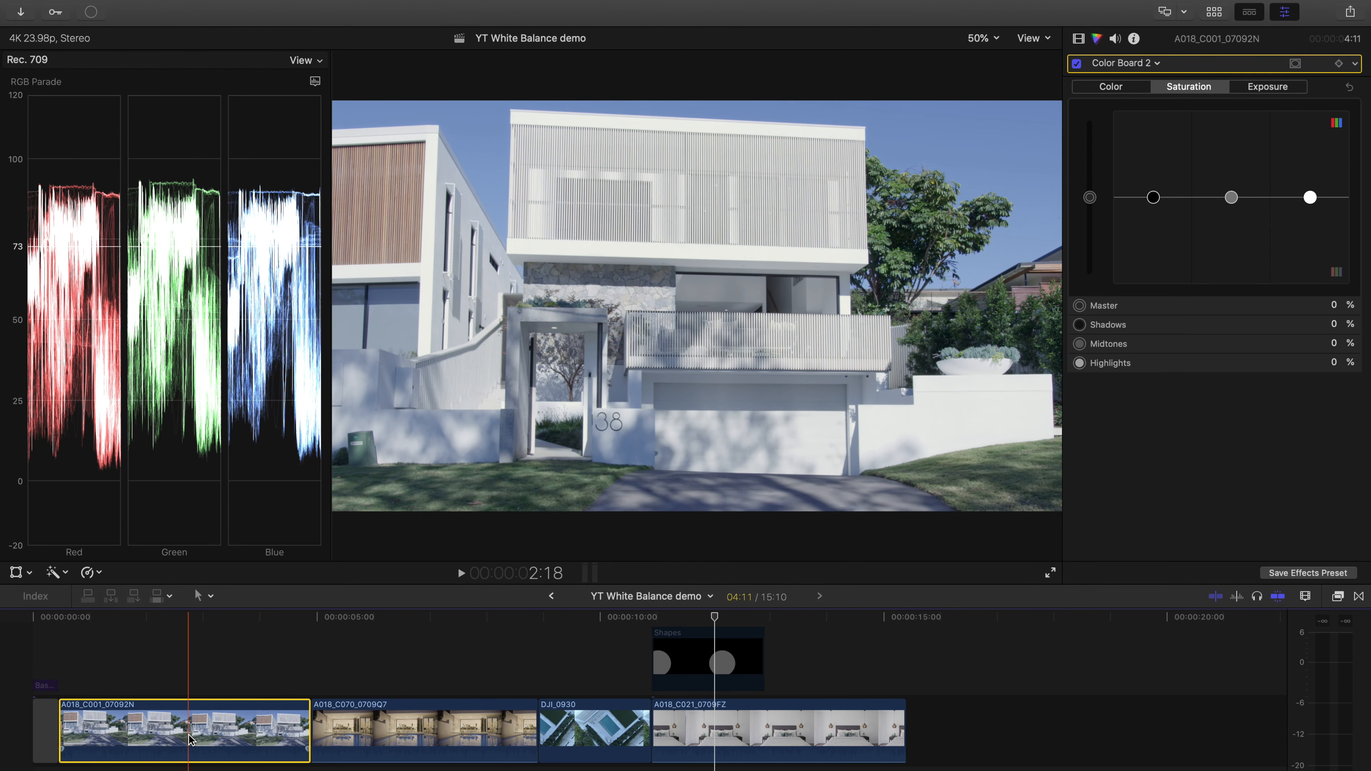
left_click(1079, 38)
left_click(1160, 86)
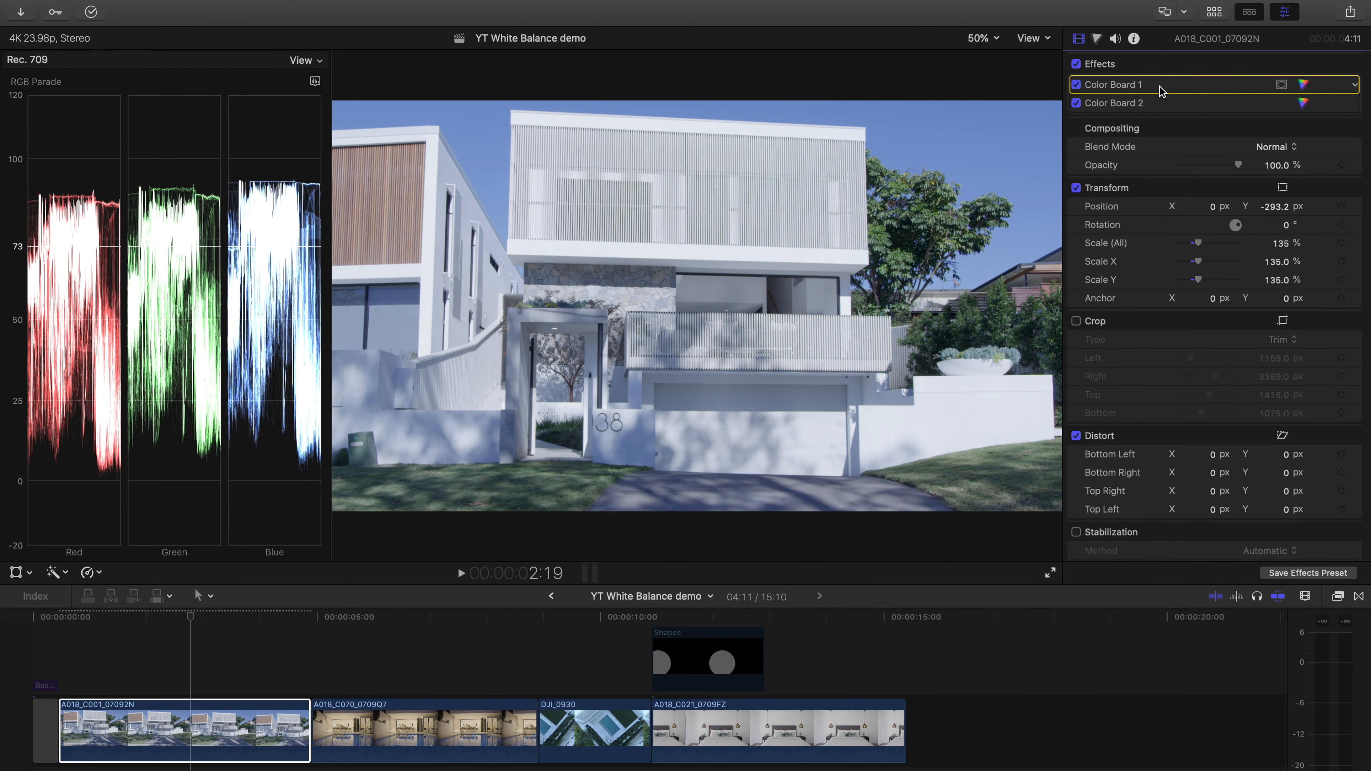
key("Delete")
key("Delete")
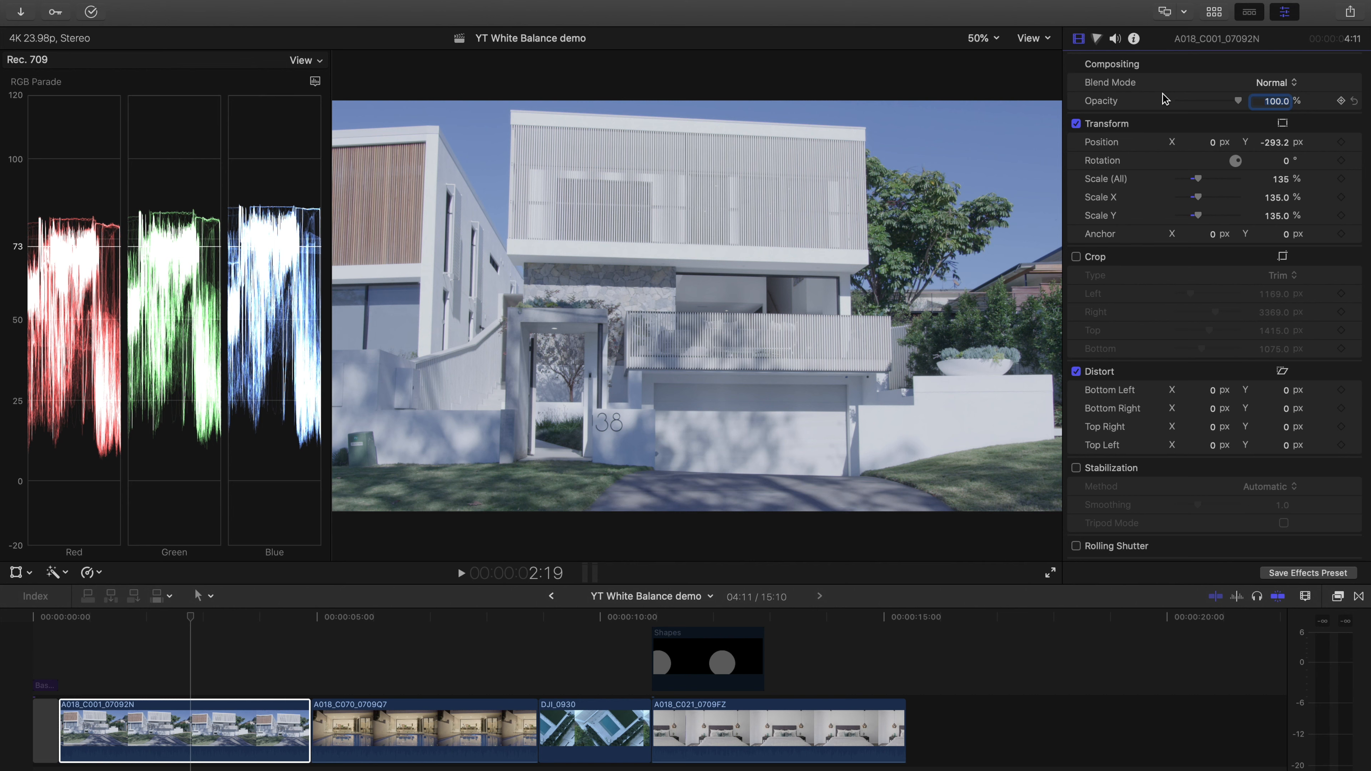
Apply Balance Color to the house exterior clip A018_C001_07092N
left_click(189, 722)
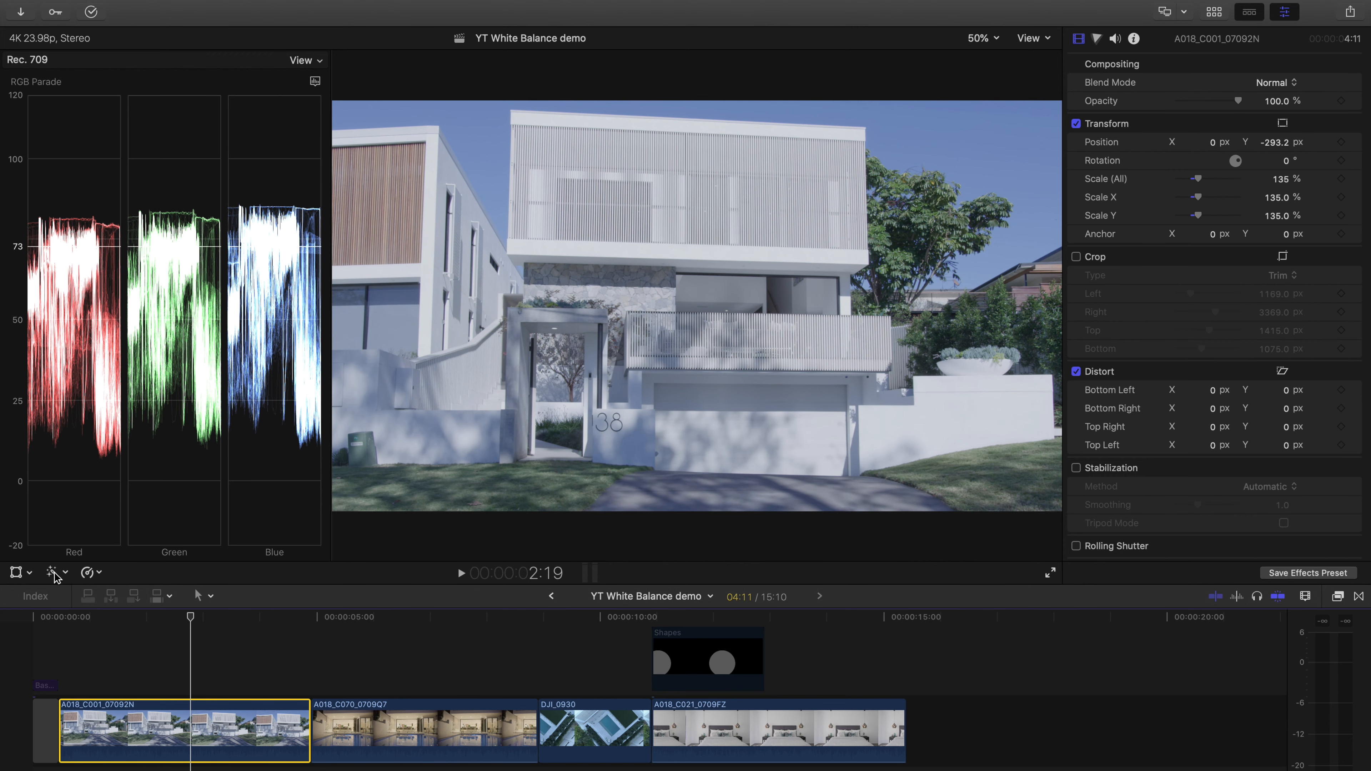
left_click(65, 577)
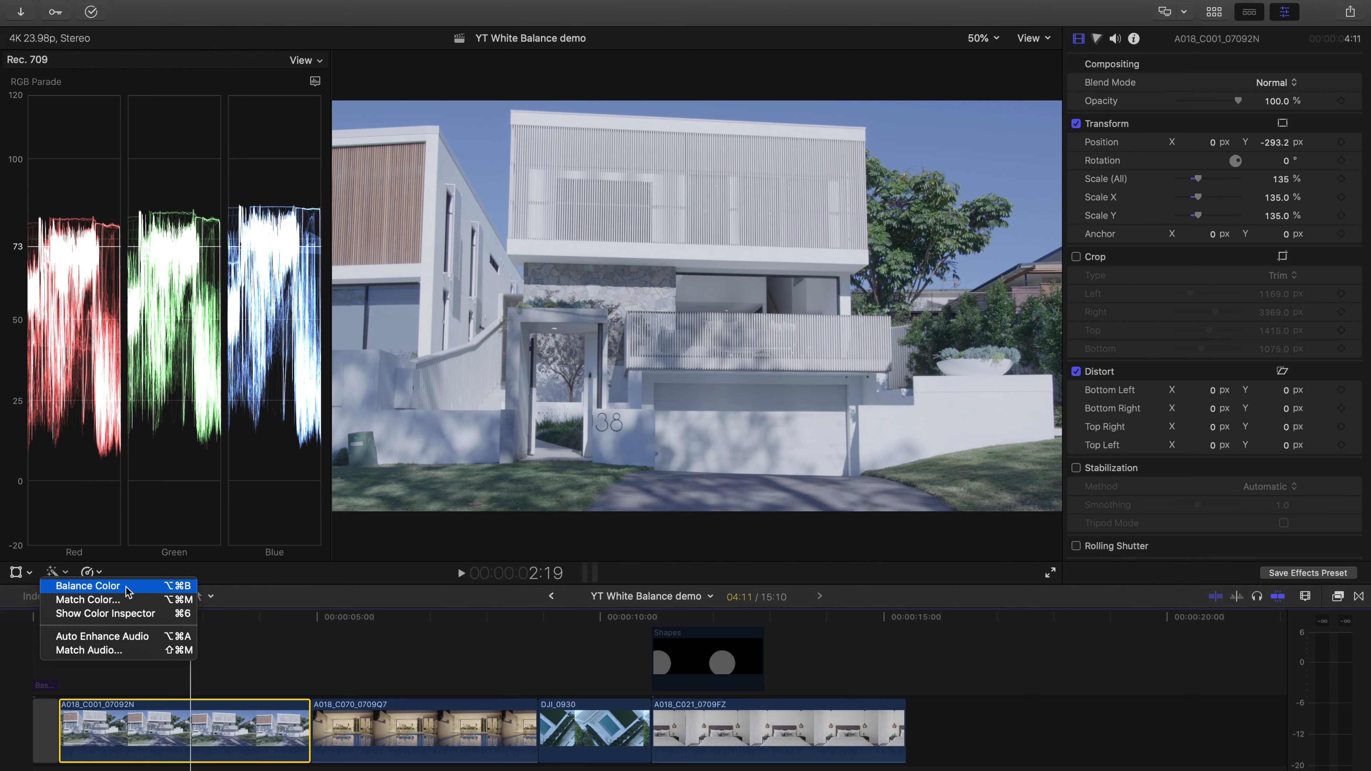
left_click(176, 590)
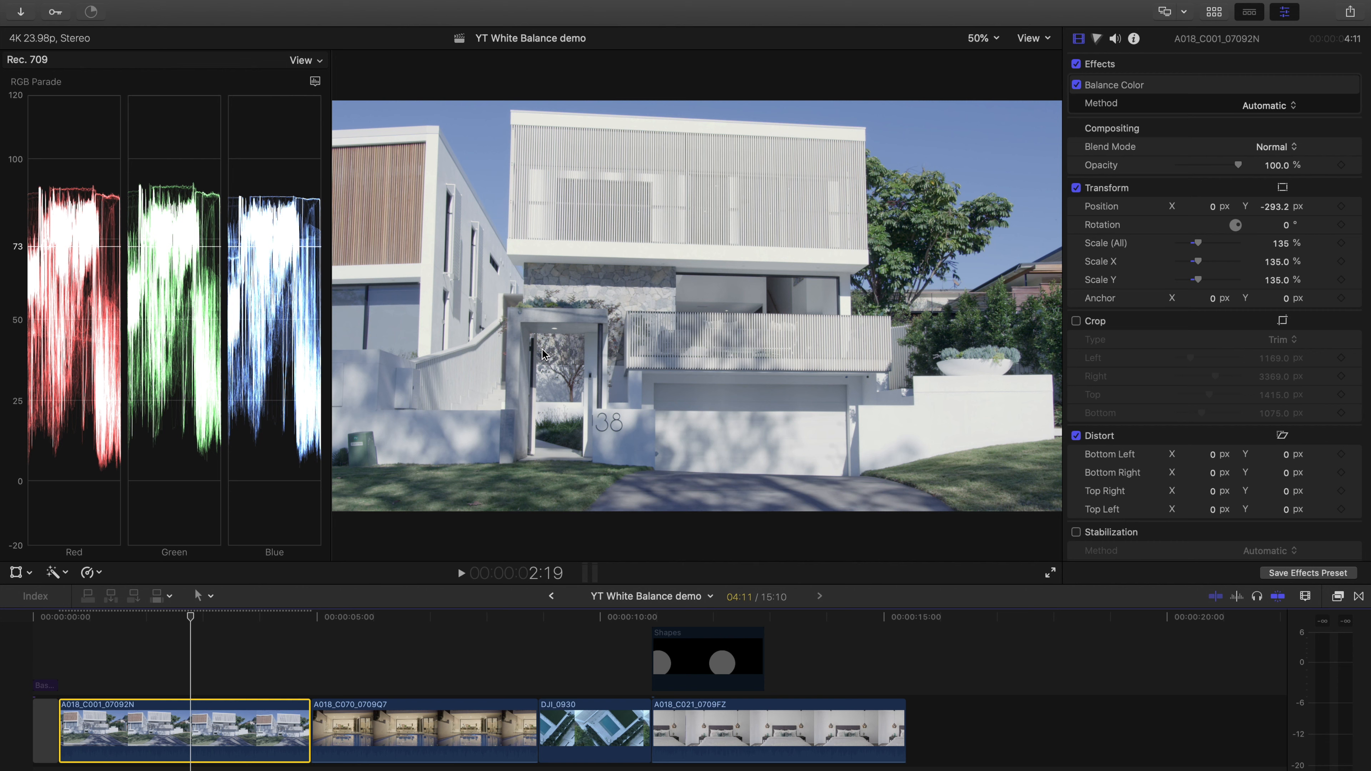
Switch the Balance Color method to White Balance and sample the shaded white pillar beside the entrance gate
left_click(1285, 110)
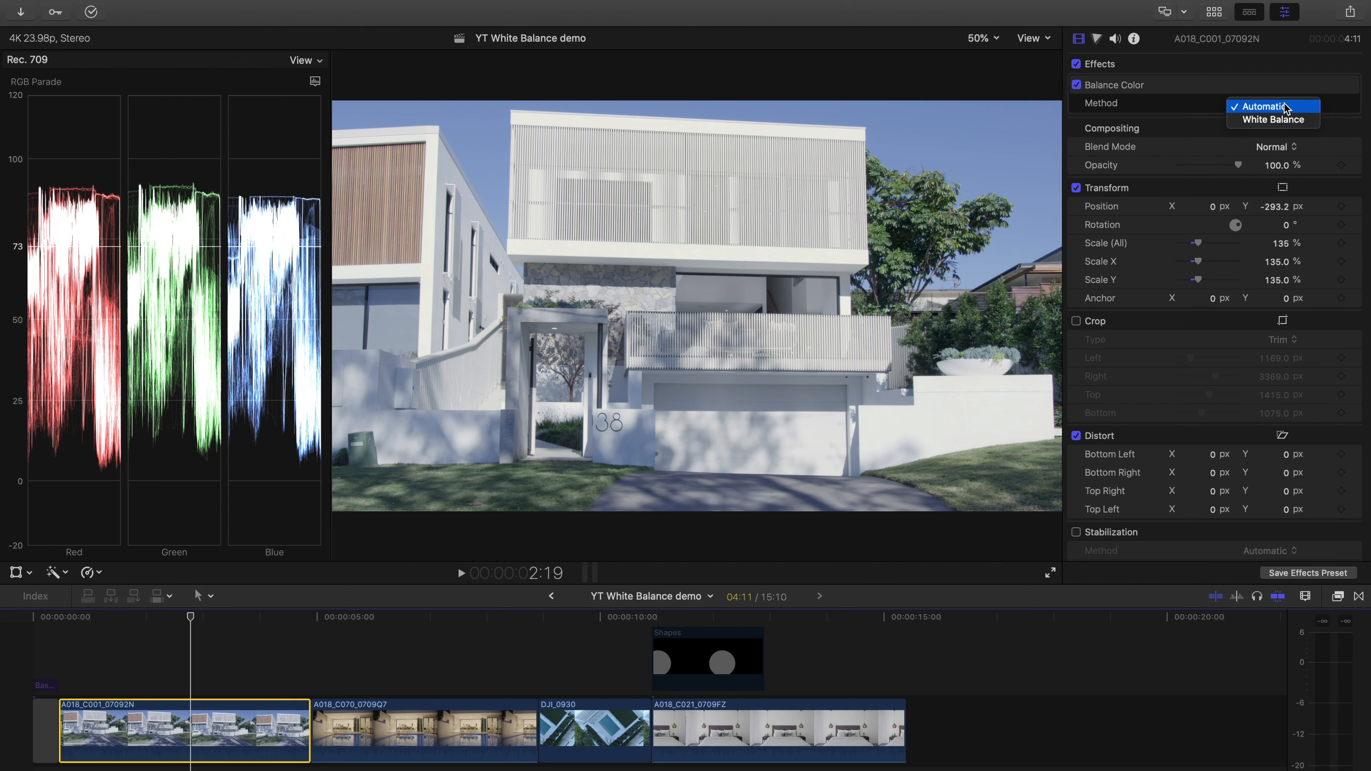
left_click(1285, 119)
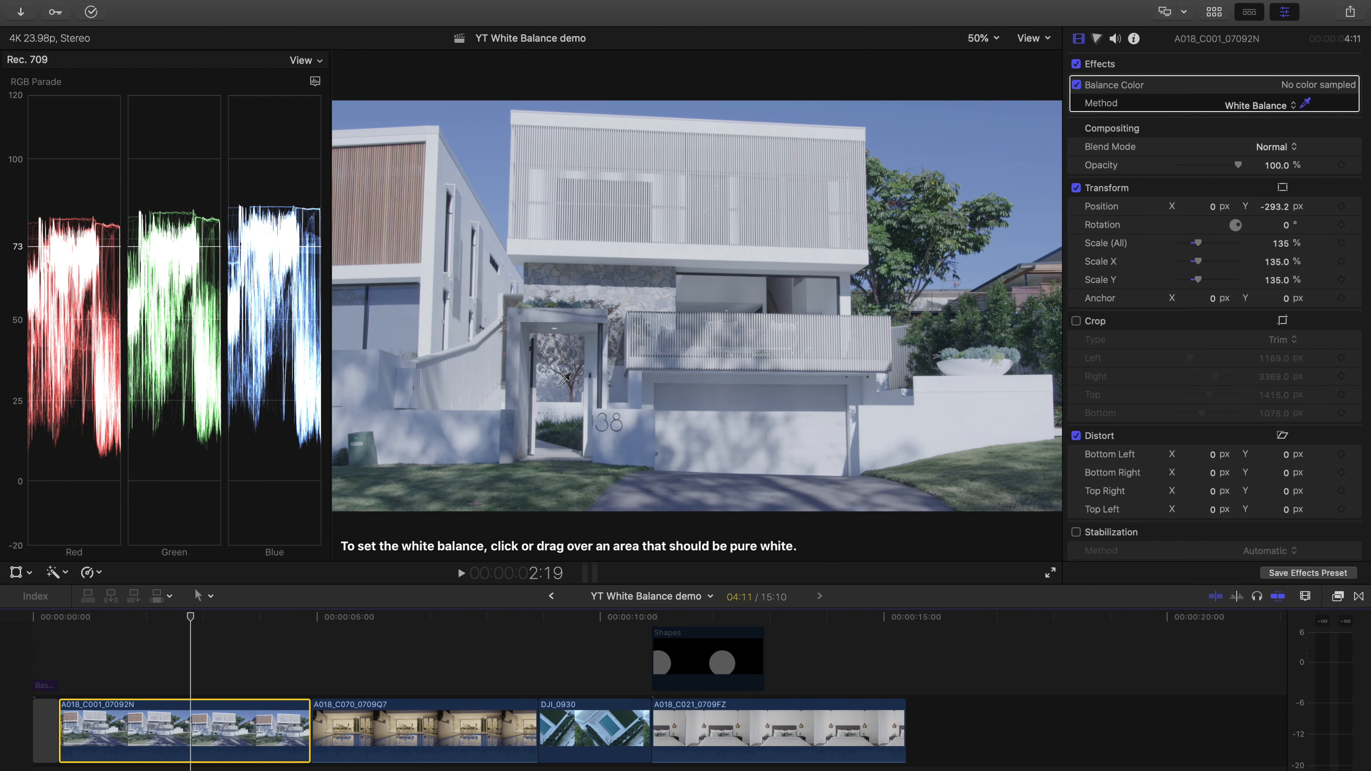
left_click(521, 374)
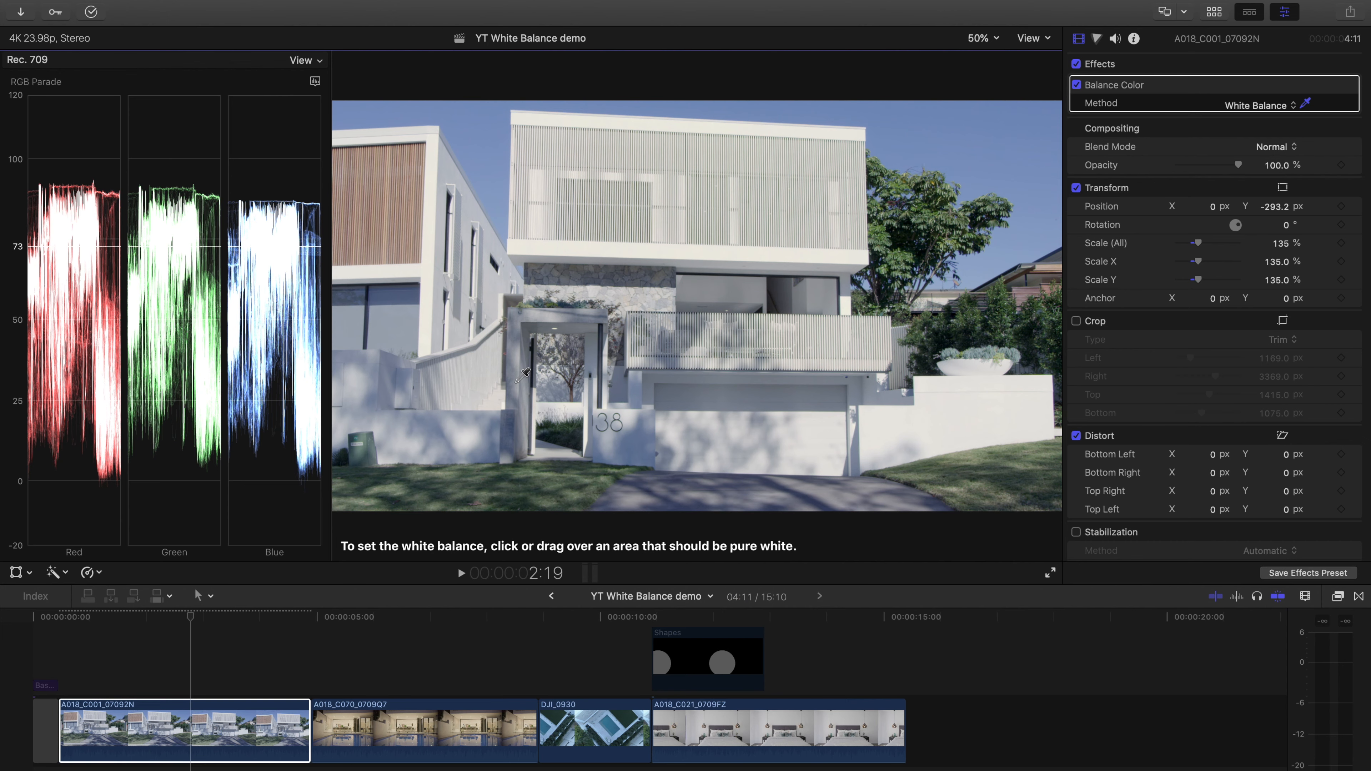